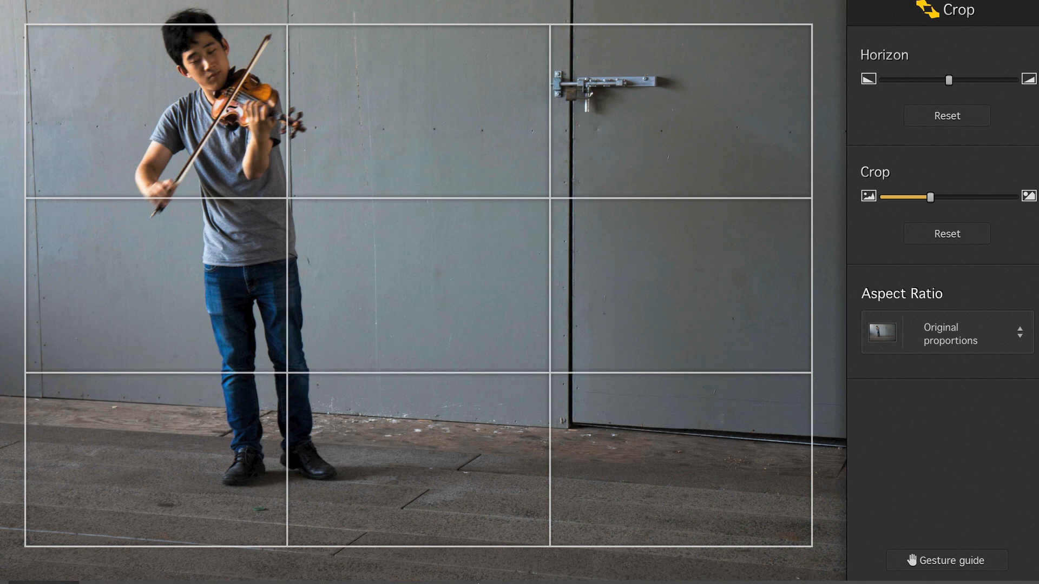
# Switch the violinist photo to the Portrait effect and close the photo
pyautogui.click(331, 583)
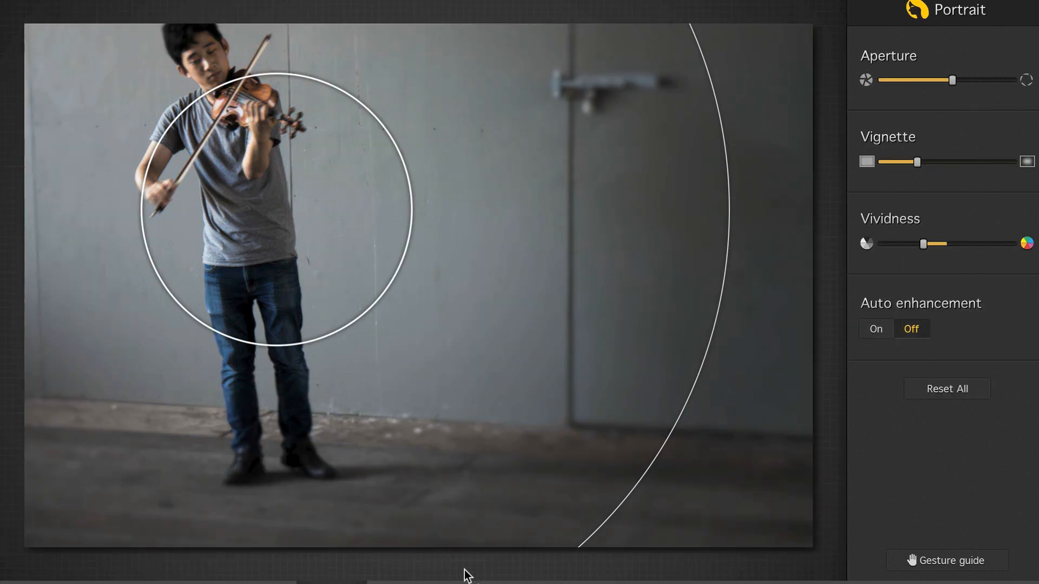
pyautogui.press('super+w')
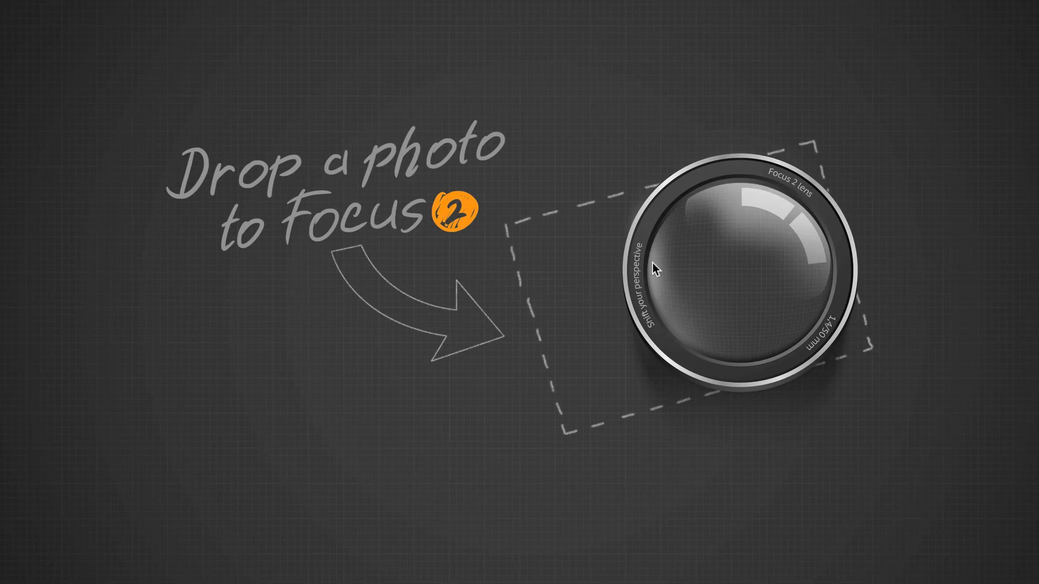
pyautogui.press('super+Tab')
pyautogui.press('super+Tab')
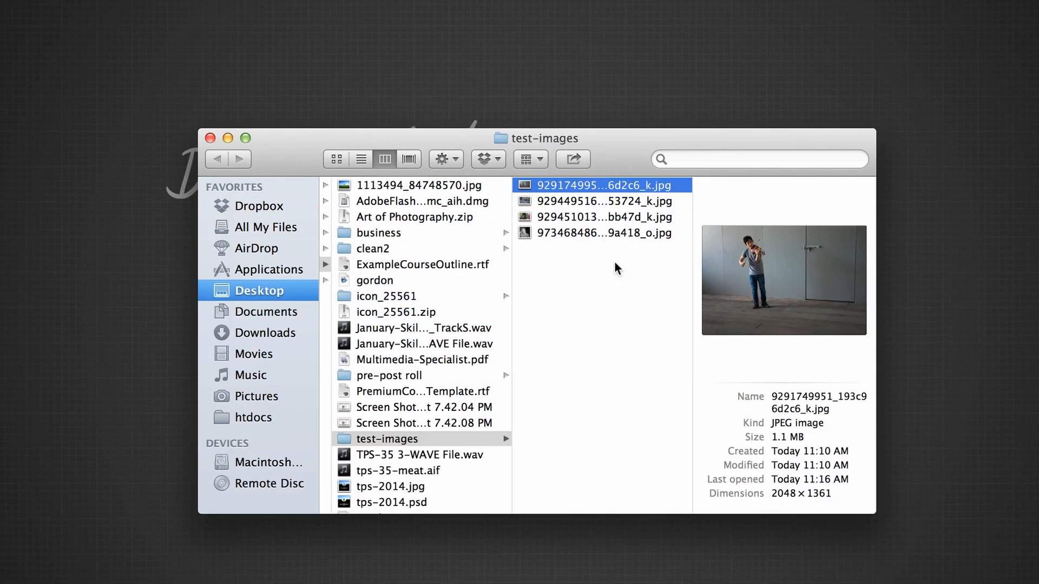
pyautogui.click(613, 219)
pyautogui.moveTo(618, 196); pyautogui.dragTo(618, 83)
pyautogui.click(618, 82)
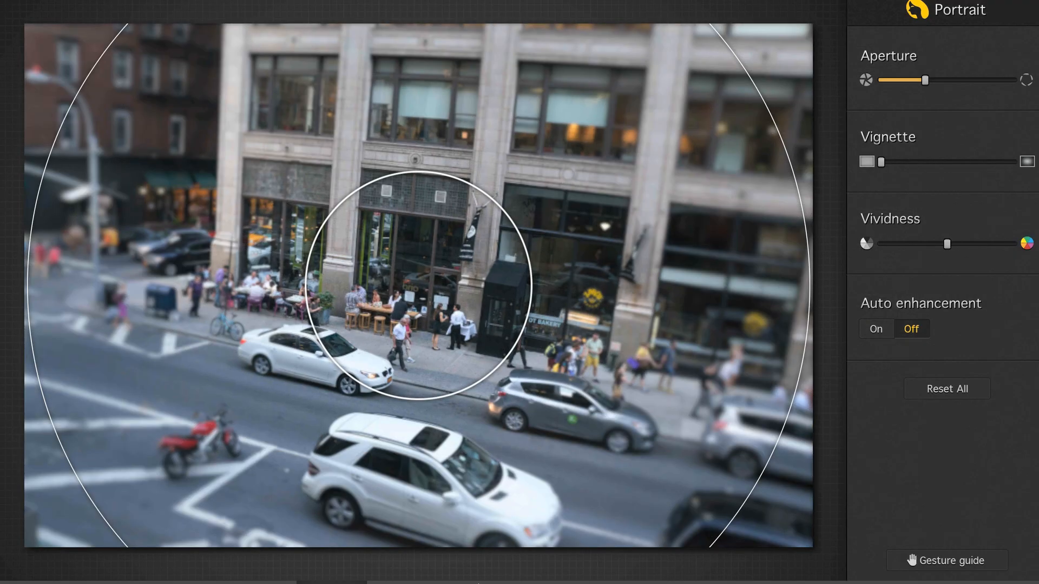
# Compare the available focus presets on the street photo, including Nature, Macro and Tilt-Shift
pyautogui.click(404, 582)
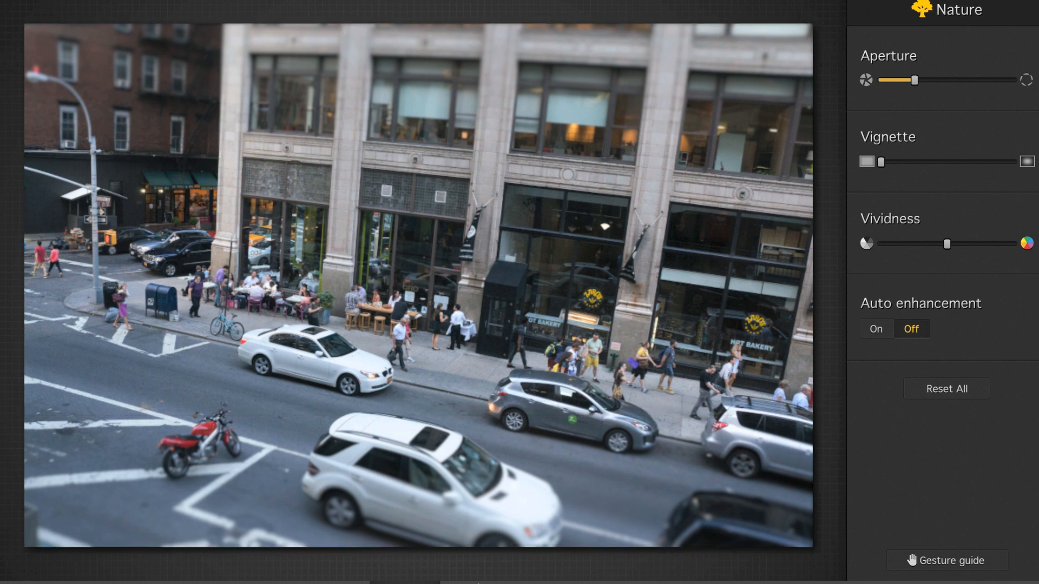
pyautogui.click(483, 582)
pyautogui.click(562, 583)
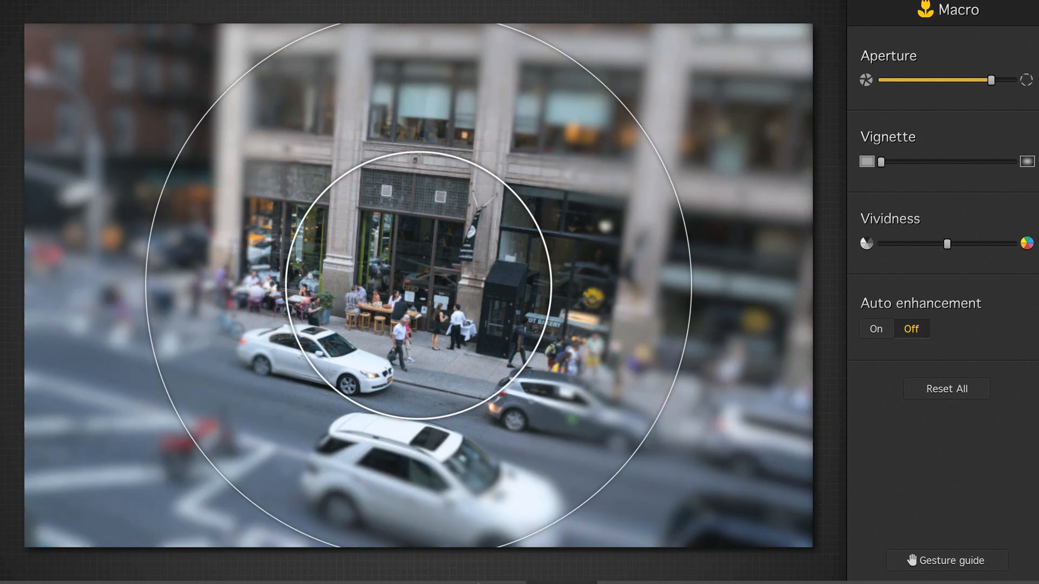
pyautogui.click(634, 583)
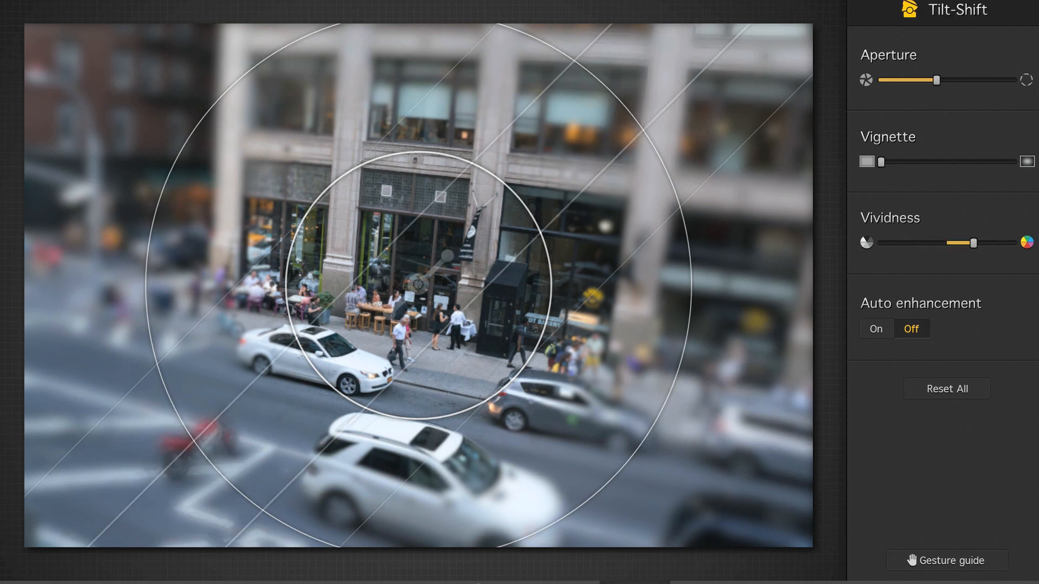
# Use the Custom effect to brush an in-focus area across the storefronts in the street photo
pyautogui.click(708, 583)
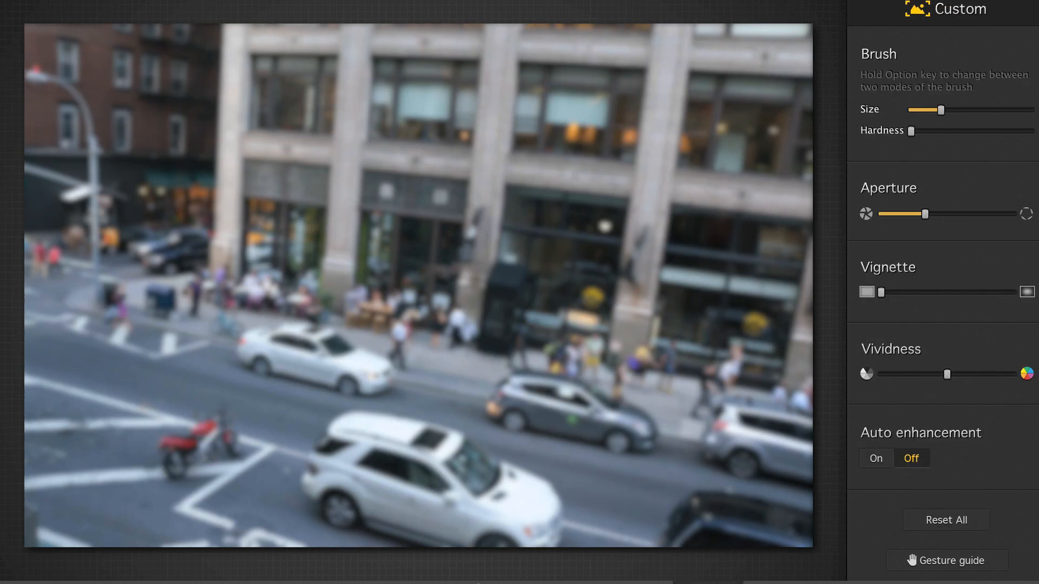
pyautogui.moveTo(239, 272)
pyautogui.mouseDown()
pyautogui.moveTo(246, 241)
pyautogui.moveTo(441, 255)
pyautogui.moveTo(579, 232)
pyautogui.moveTo(623, 314)
pyautogui.moveTo(702, 180)
pyautogui.mouseUp()
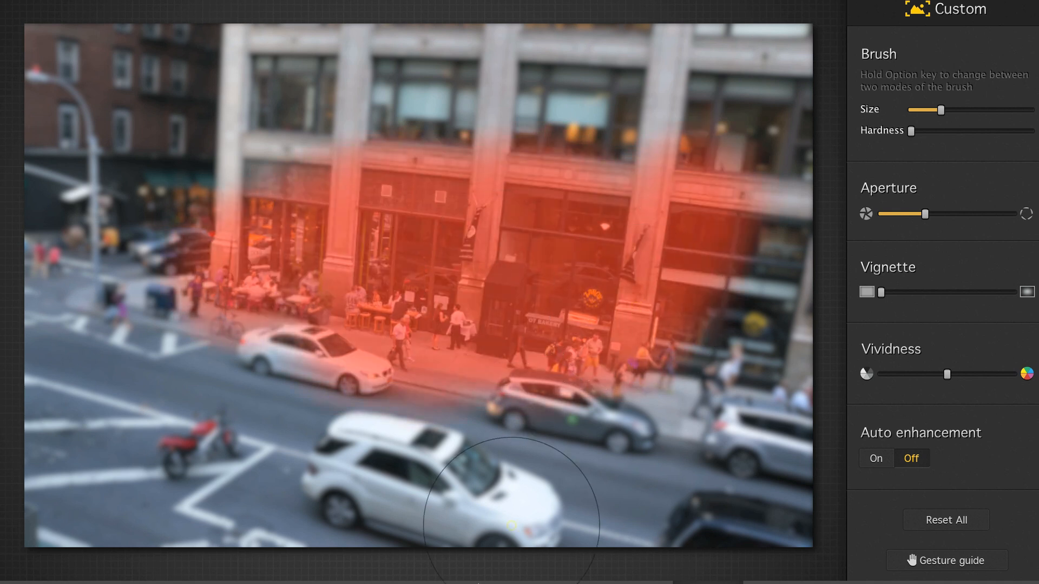
# Apply the Tilt-Shift effect and rotate its focus band until it runs nearly horizontally across the street scene
pyautogui.click(635, 583)
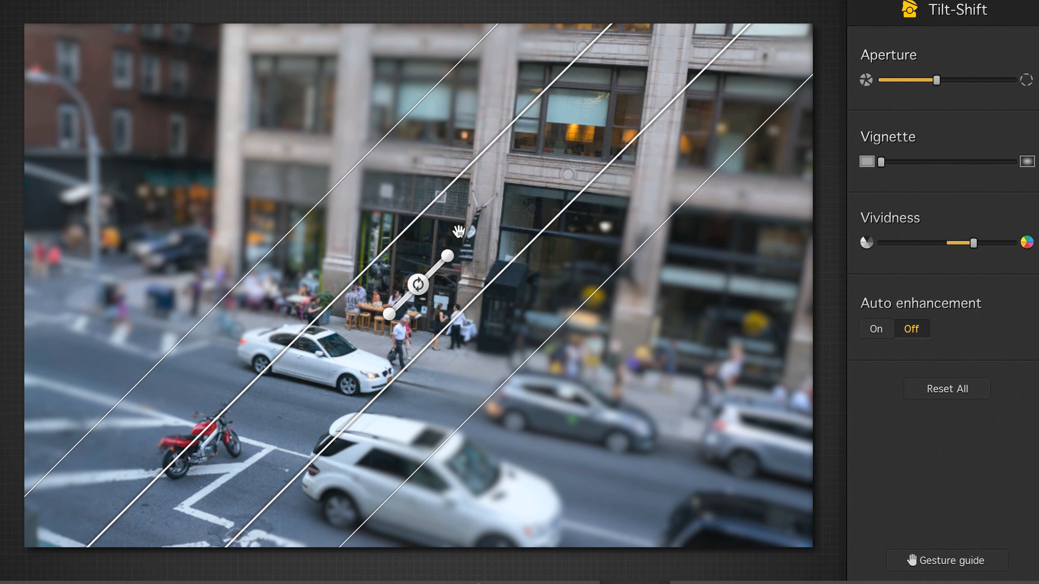
pyautogui.scroll(-5, 459, 231)
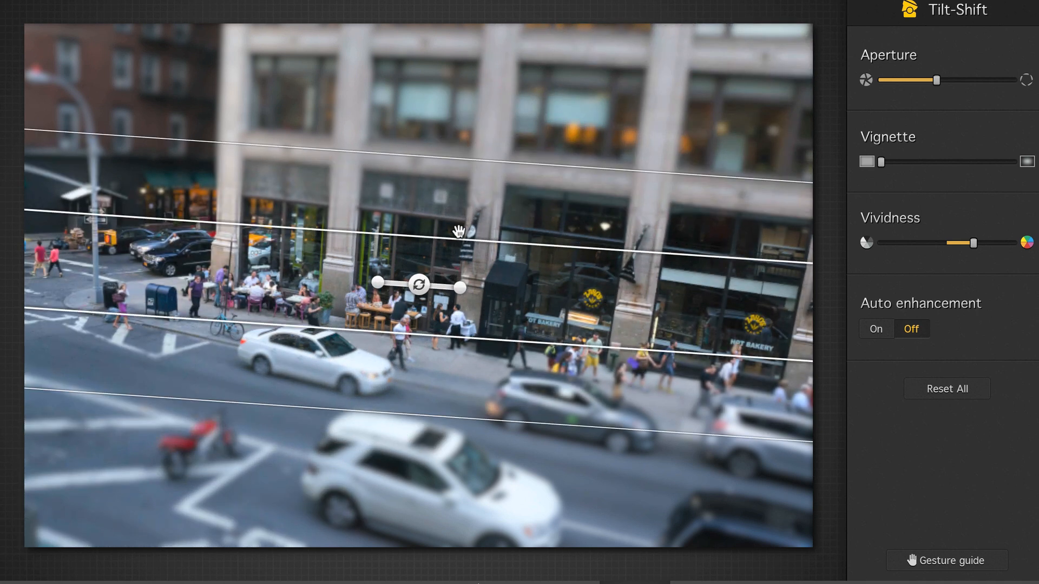
pyautogui.scroll(2, 459, 232)
pyautogui.scroll(5, 459, 231)
pyautogui.scroll(-6, 459, 231)
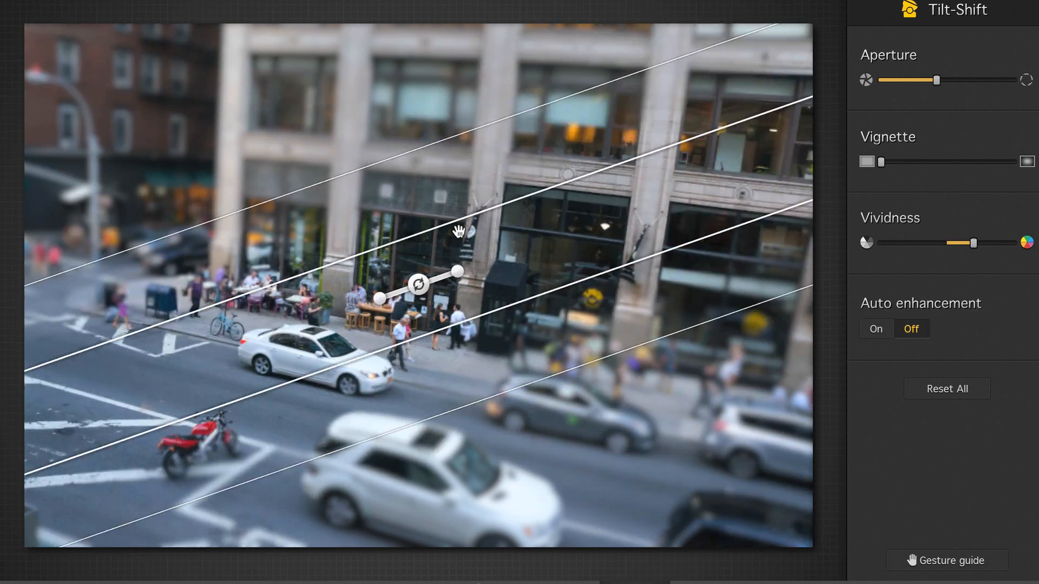
pyautogui.scroll(2, 459, 231)
pyautogui.scroll(8, 458, 232)
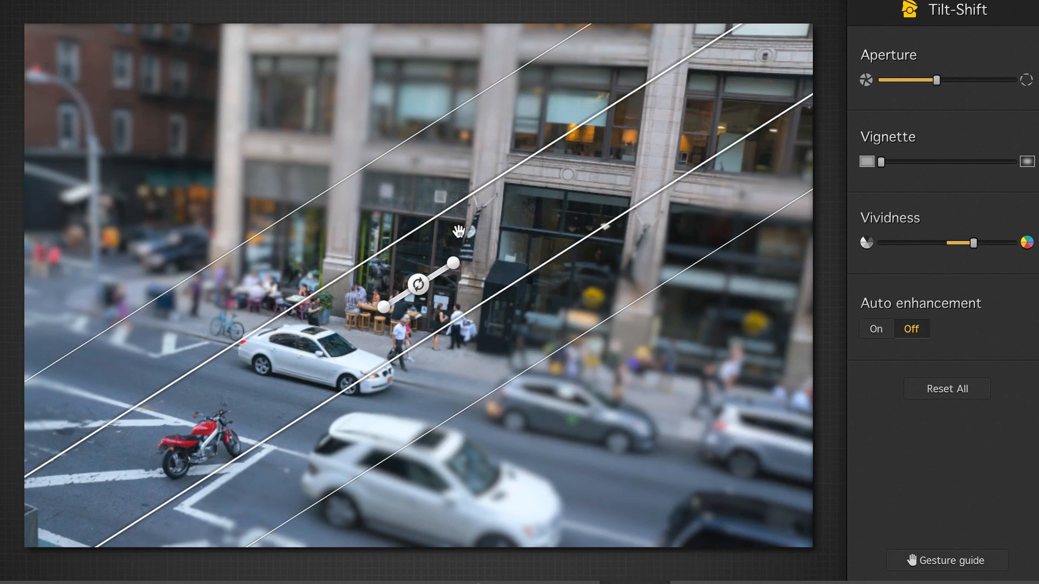
pyautogui.scroll(-8, 459, 232)
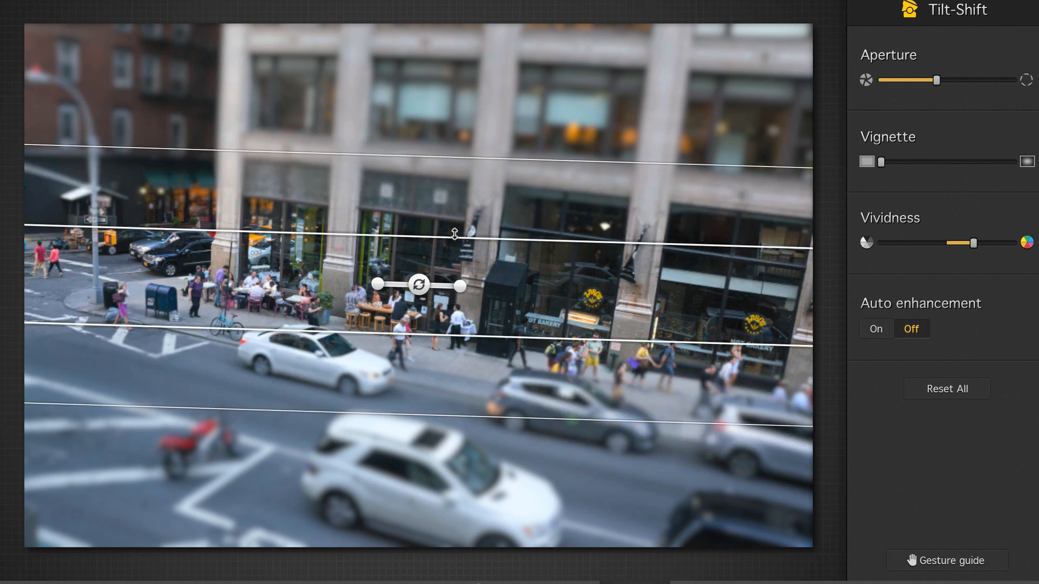
# Adjust the width of the Tilt-Shift focus band around the storefronts and sidewalk
pyautogui.scroll(8, 455, 234)
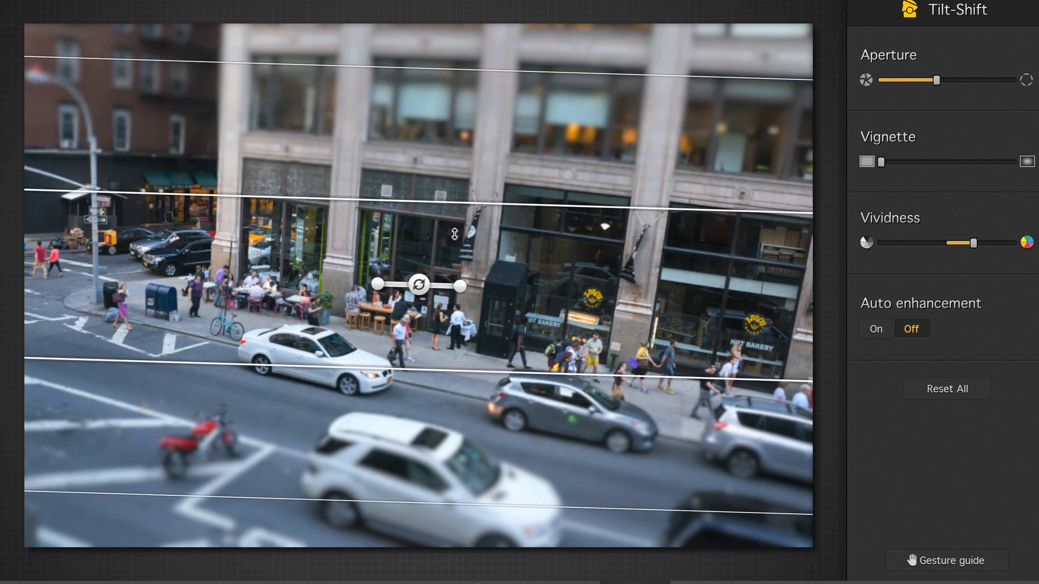
pyautogui.scroll(3, 455, 234)
pyautogui.scroll(-3, 454, 234)
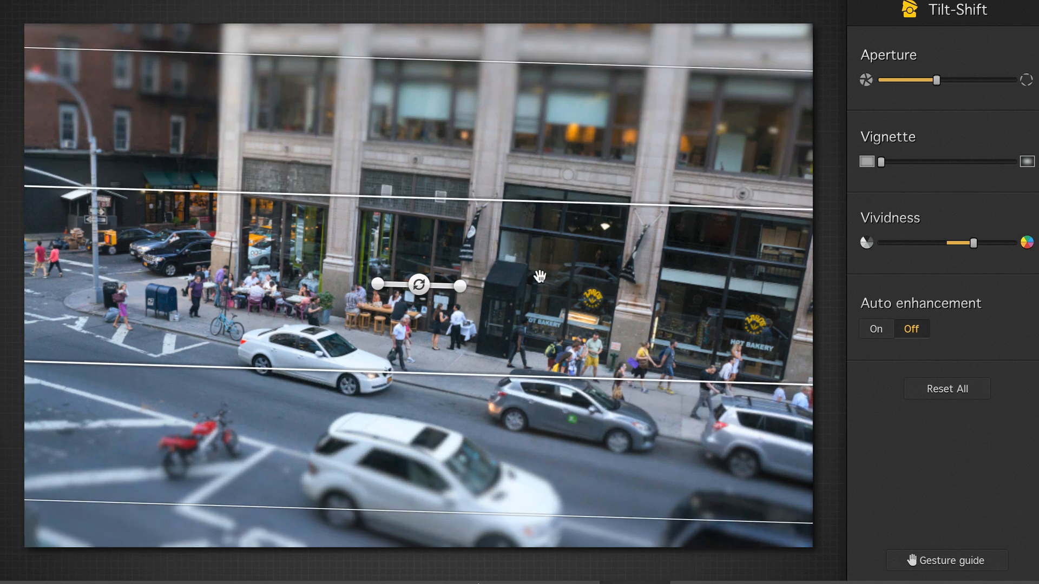
pyautogui.scroll(-3, 539, 276)
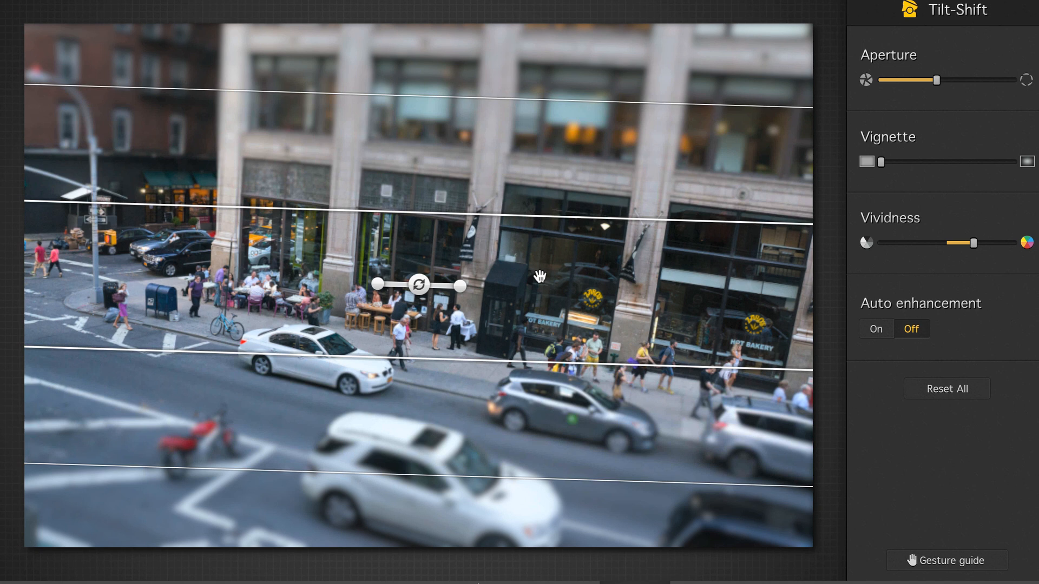
pyautogui.scroll(-4, 539, 276)
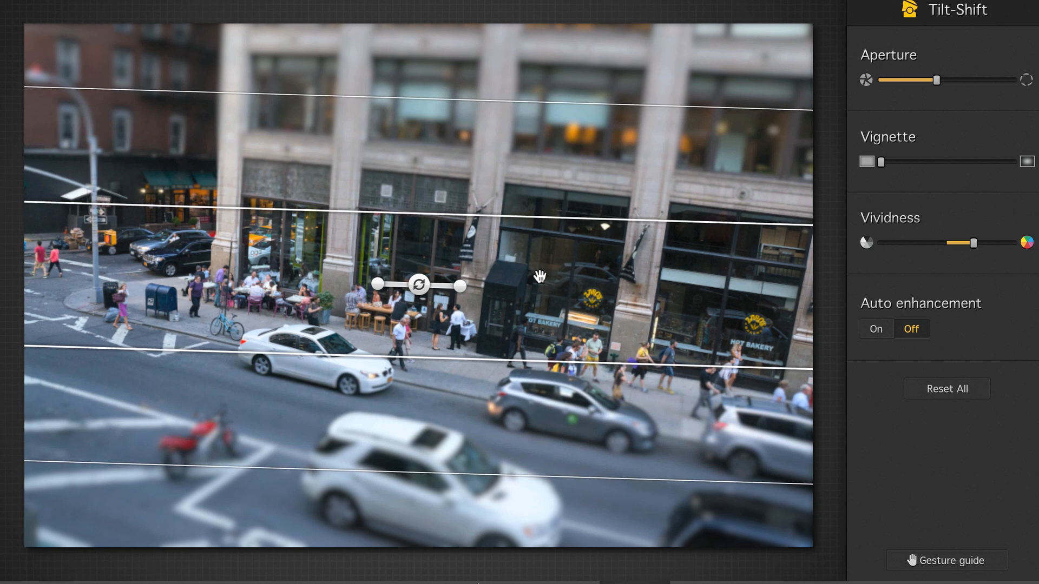
pyautogui.scroll(-2, 539, 276)
pyautogui.scroll(-3, 540, 276)
# Move the focus band down onto the sidewalk, angling and narrowing it to follow the row of pedestrians
pyautogui.moveTo(420, 284); pyautogui.dragTo(453, 346)
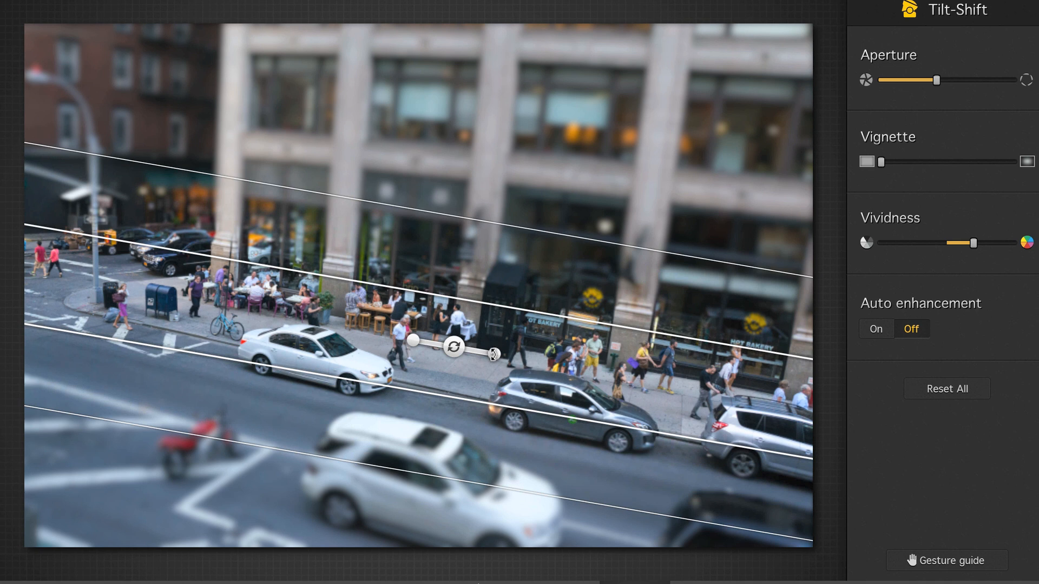
pyautogui.scroll(2, 530, 357)
pyautogui.scroll(-5, 531, 357)
pyautogui.scroll(-1, 531, 357)
pyautogui.moveTo(530, 357); pyautogui.dragTo(534, 351)
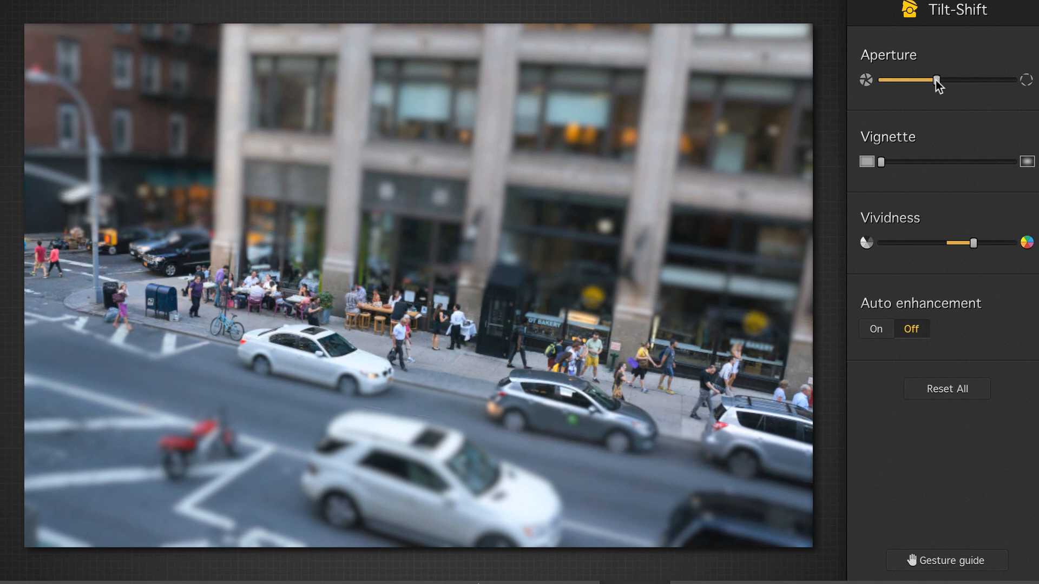
# Try the maximum Tilt-Shift aperture, then set aperture to about a fifth and vignette to just over a third of their ranges
pyautogui.moveTo(936, 80); pyautogui.dragTo(1026, 80)
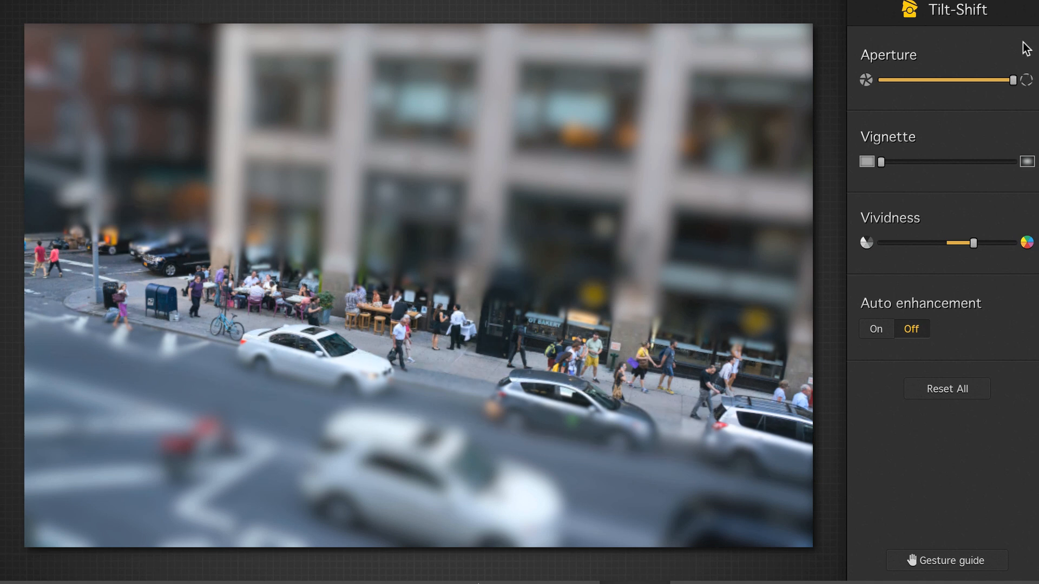
pyautogui.moveTo(1013, 79); pyautogui.dragTo(922, 80)
pyautogui.moveTo(884, 160); pyautogui.dragTo(930, 160)
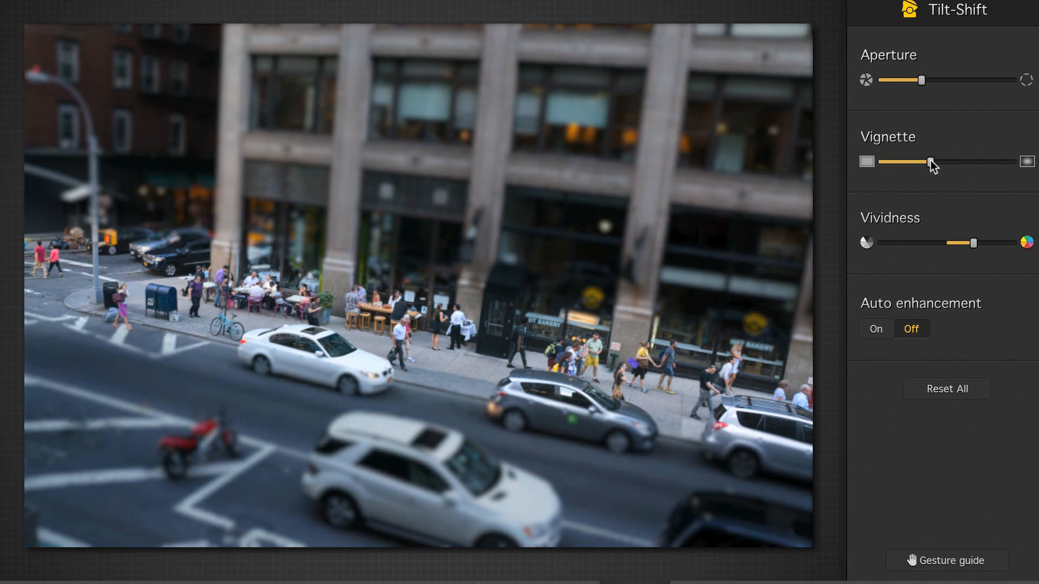
pyautogui.moveTo(922, 81); pyautogui.dragTo(910, 80)
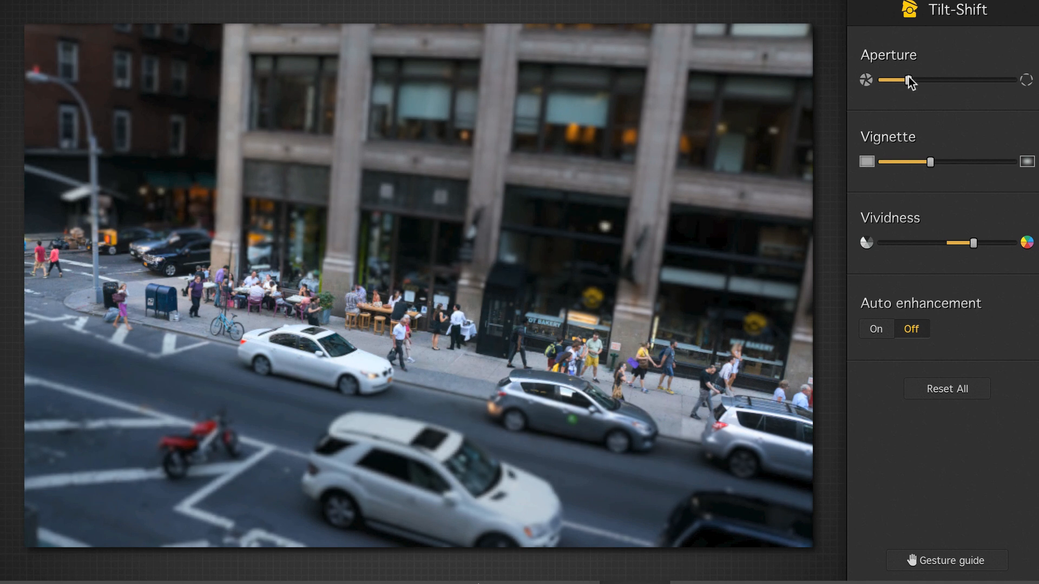
# Close the street photo without saving its changes
pyautogui.moveTo(608, 351)
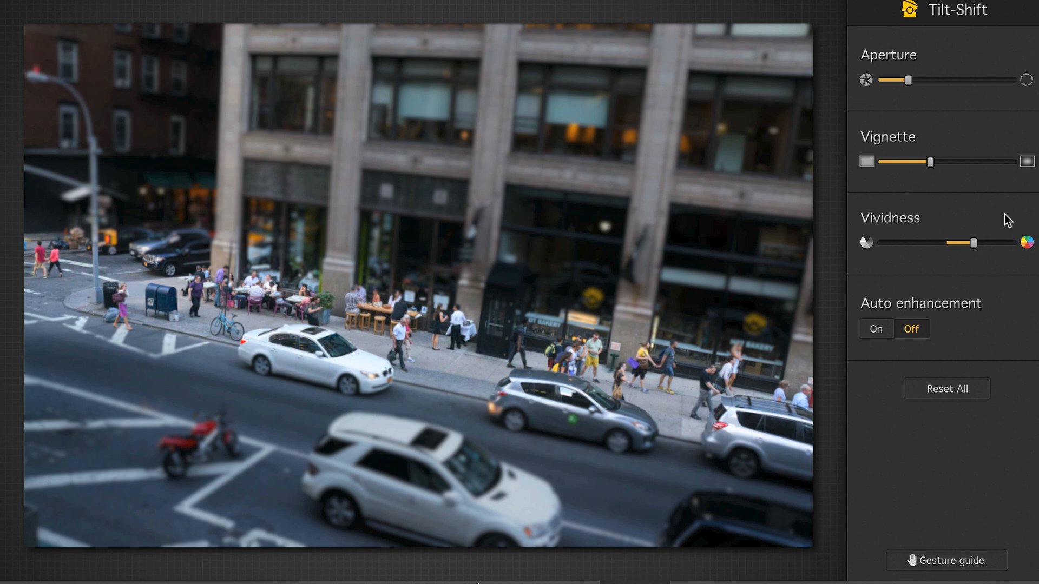
pyautogui.press('super+w')
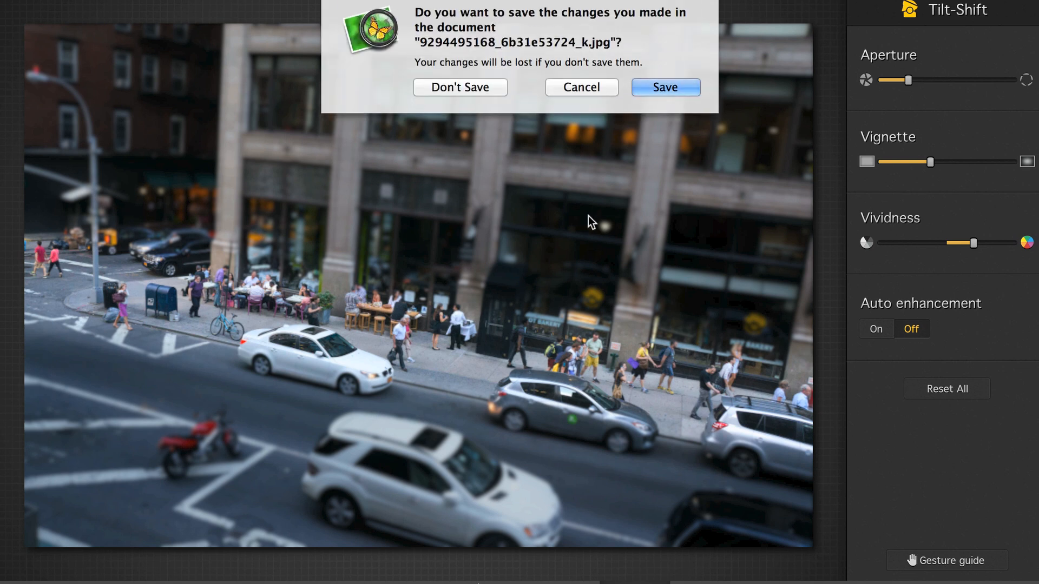
pyautogui.click(475, 86)
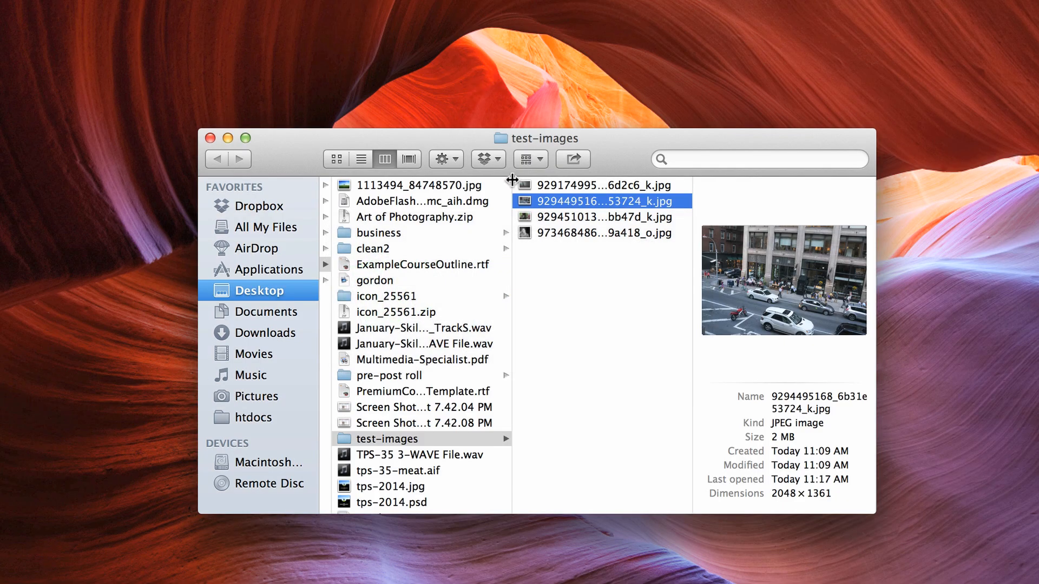
pyautogui.press('super+Tab')
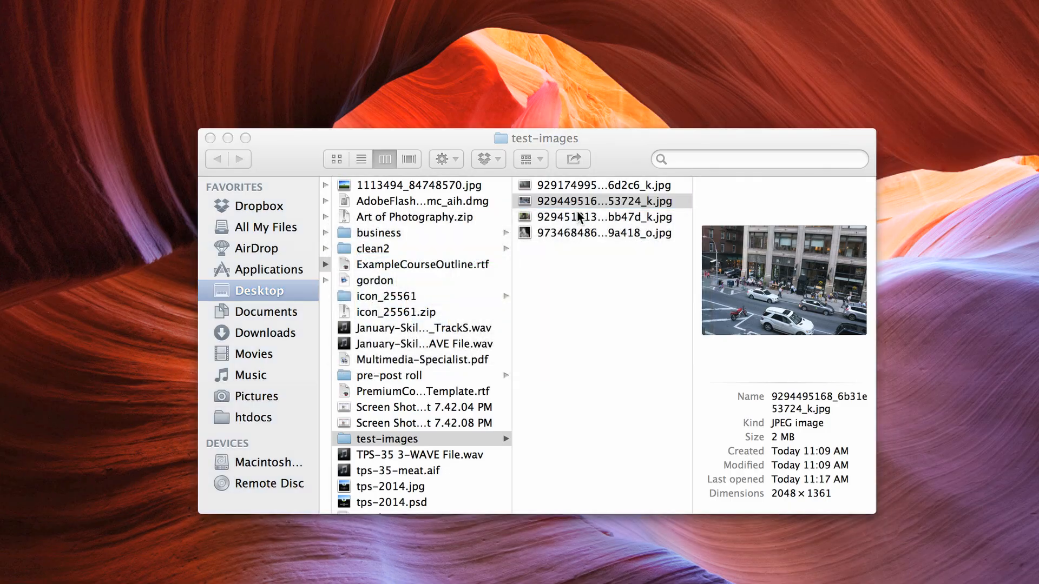
pyautogui.press('super+Tab')
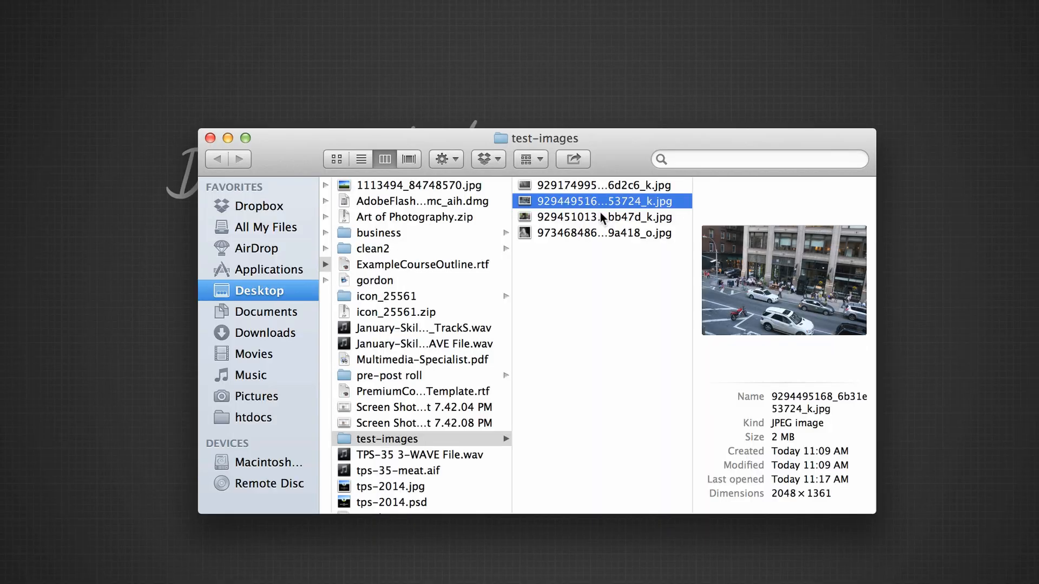
pyautogui.click(598, 216)
pyautogui.moveTo(547, 215); pyautogui.dragTo(521, 105)
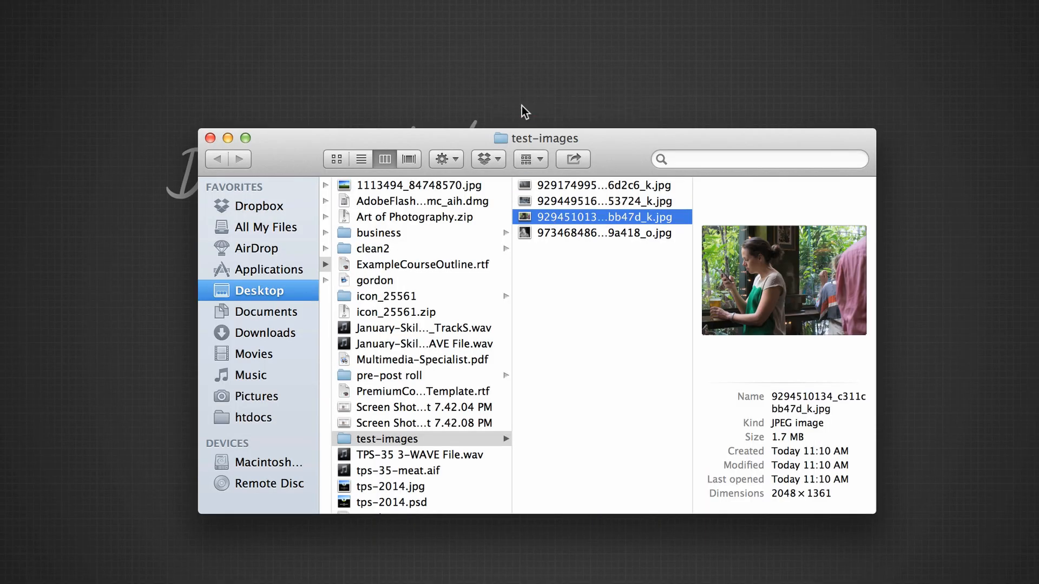
pyautogui.click(522, 105)
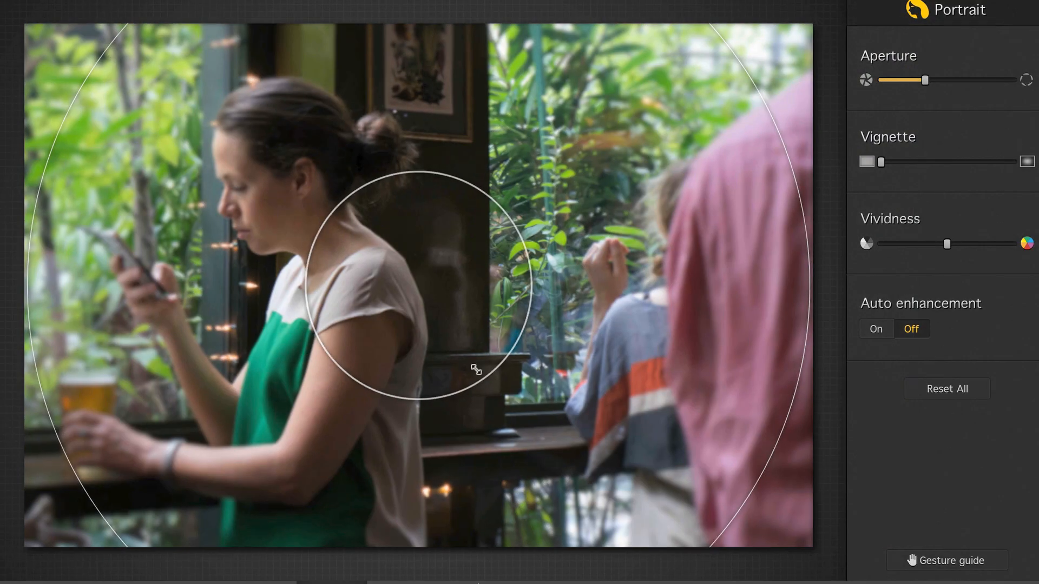
# Position the Portrait focus area around the woman's face and phone, with vignette at about a third and aperture at about half
pyautogui.moveTo(460, 307); pyautogui.dragTo(359, 283)
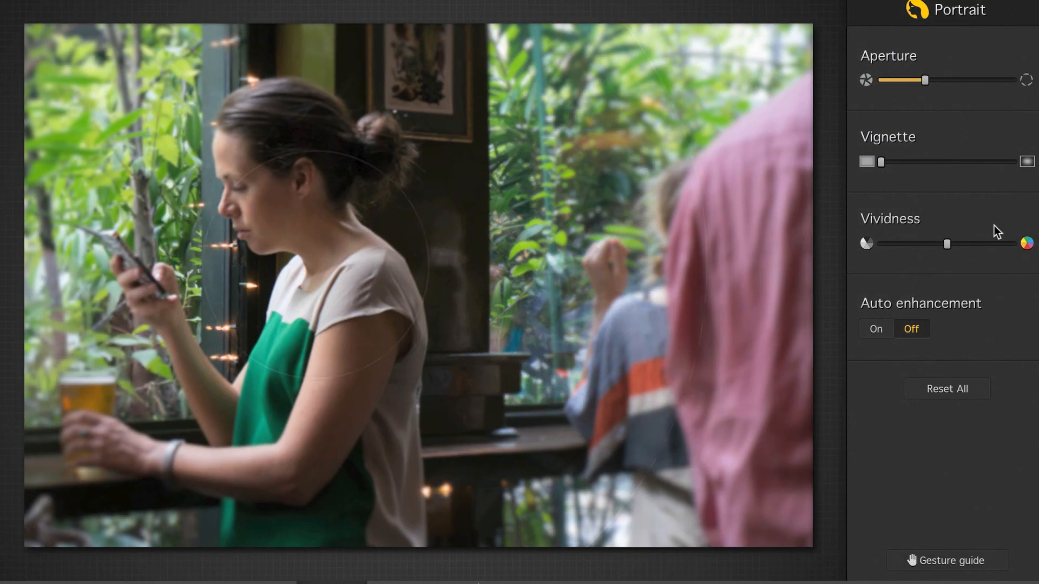
pyautogui.moveTo(882, 159); pyautogui.dragTo(922, 161)
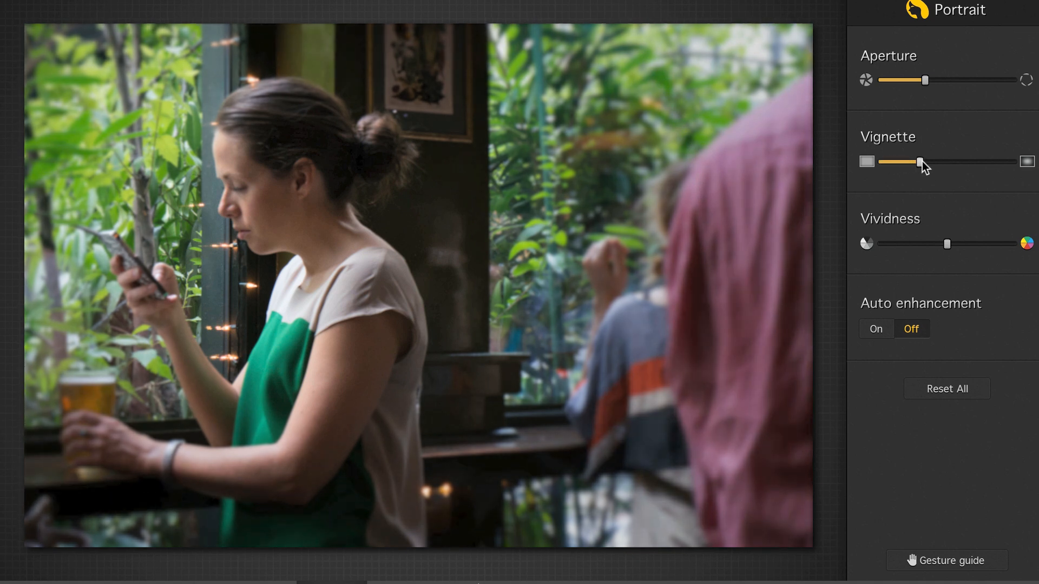
pyautogui.moveTo(925, 82); pyautogui.dragTo(947, 79)
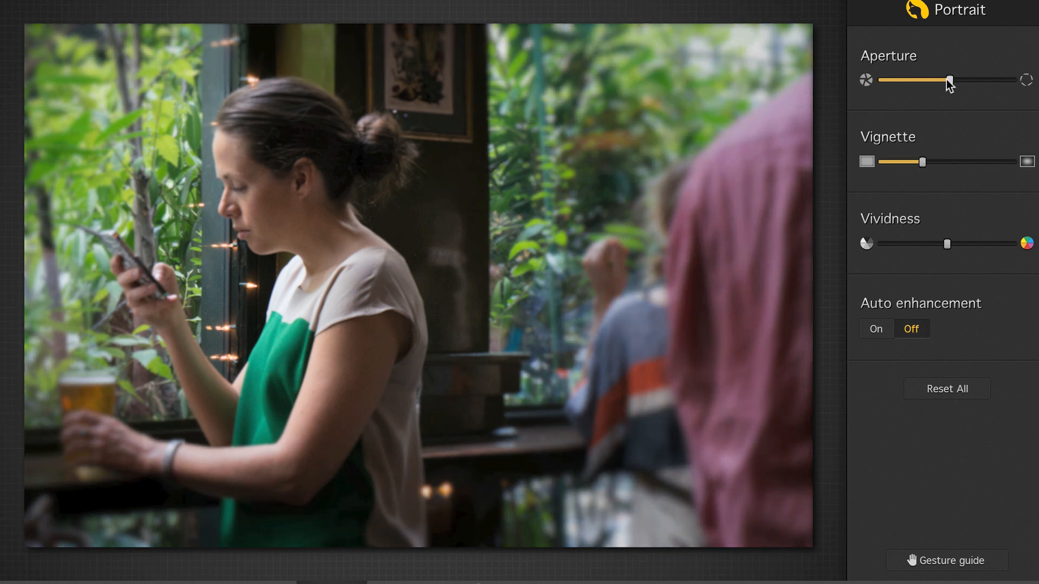
pyautogui.moveTo(348, 225); pyautogui.dragTo(292, 204)
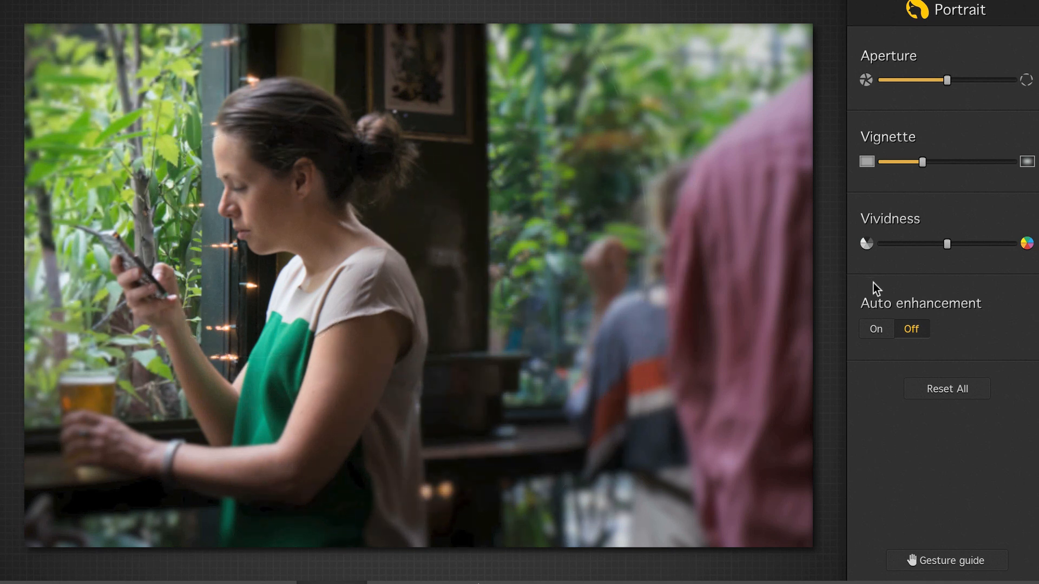
pyautogui.moveTo(389, 204)
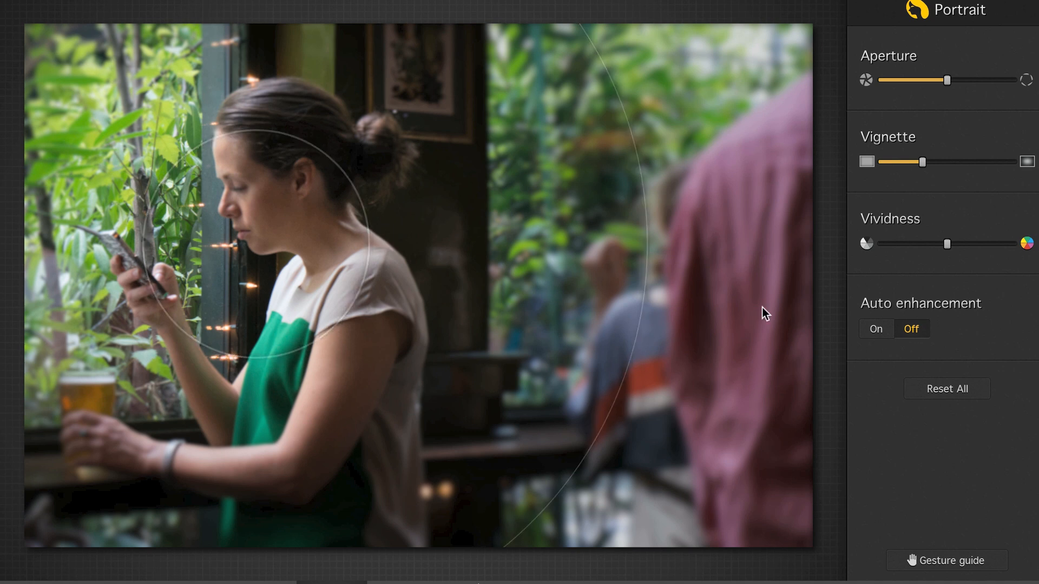
# Lower the Portrait vividness to about a third of its range and switch the photo to the Tilt-Shift effect
pyautogui.moveTo(946, 244); pyautogui.dragTo(912, 244)
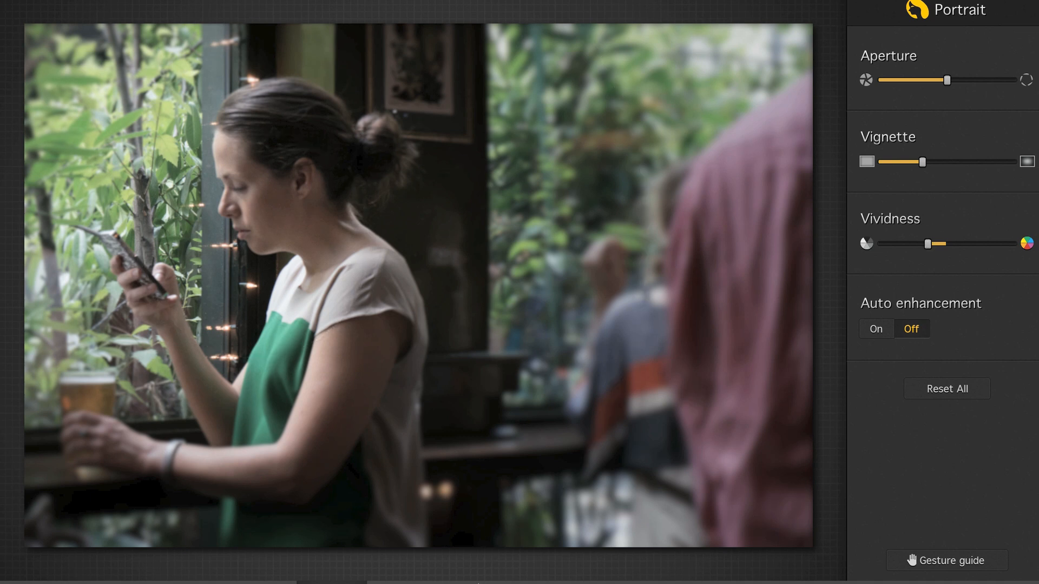
pyautogui.click(405, 583)
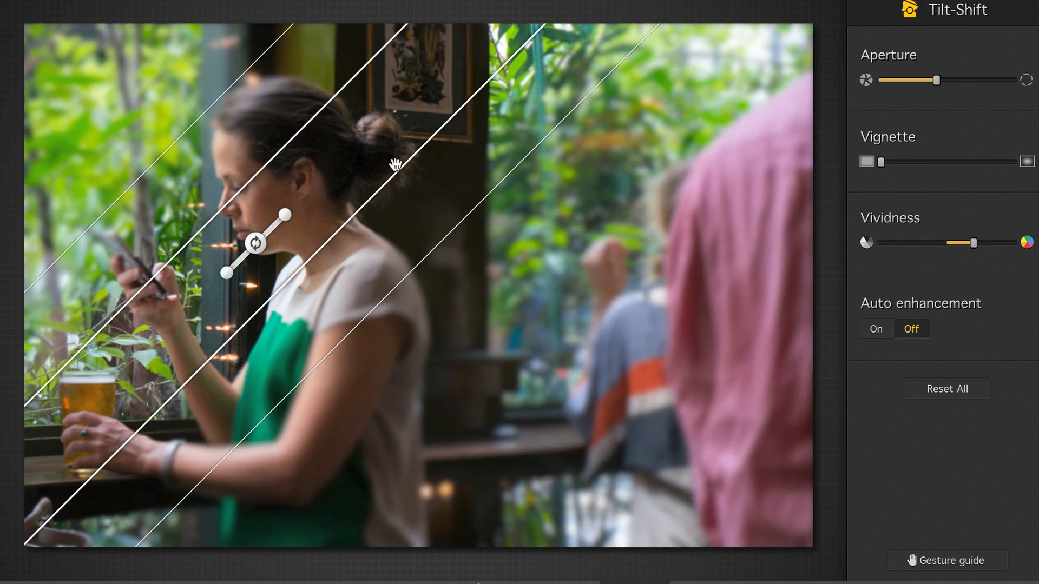
# Turn the Tilt-Shift focus band vertical, widen it over the woman's head and torso, and set the vignette to about a quarter
pyautogui.scroll(-2, 395, 165)
pyautogui.scroll(5, 395, 165)
pyautogui.scroll(5, 395, 165)
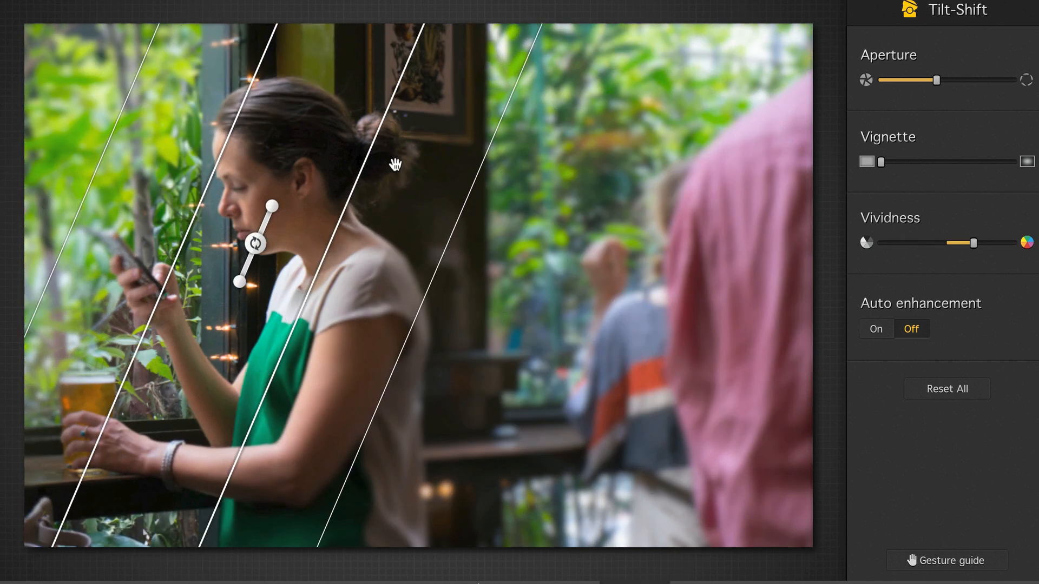
pyautogui.scroll(2, 394, 165)
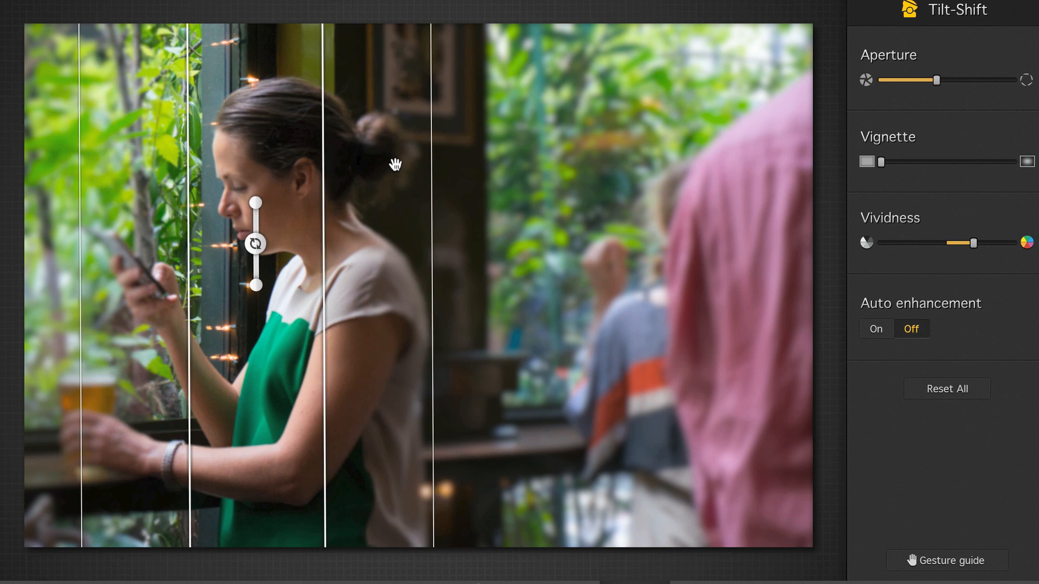
pyautogui.moveTo(331, 181)
pyautogui.mouseDown()
pyautogui.moveTo(357, 177)
pyautogui.moveTo(343, 174)
pyautogui.mouseUp()
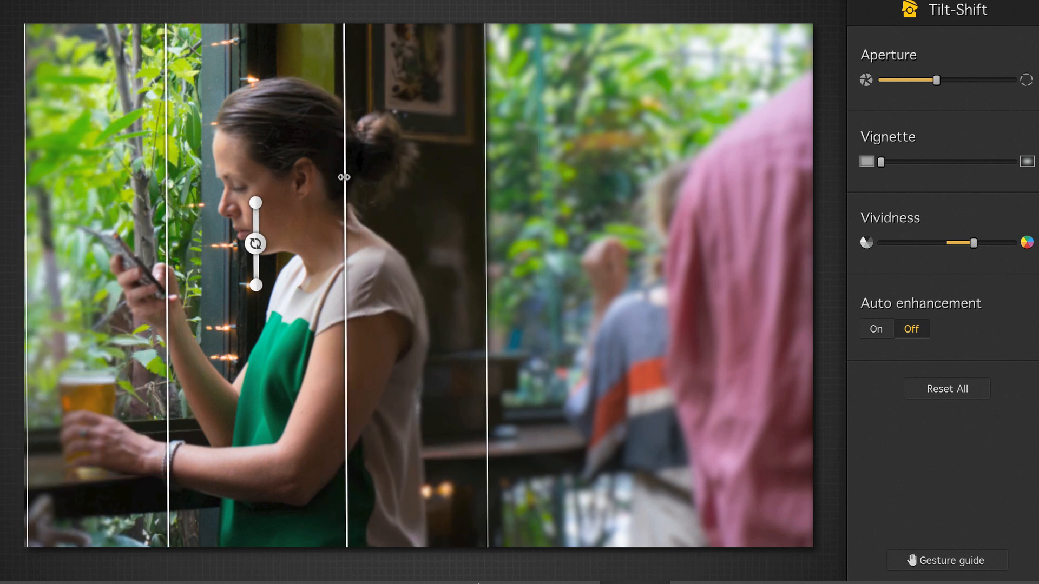
pyautogui.moveTo(278, 167); pyautogui.dragTo(332, 172)
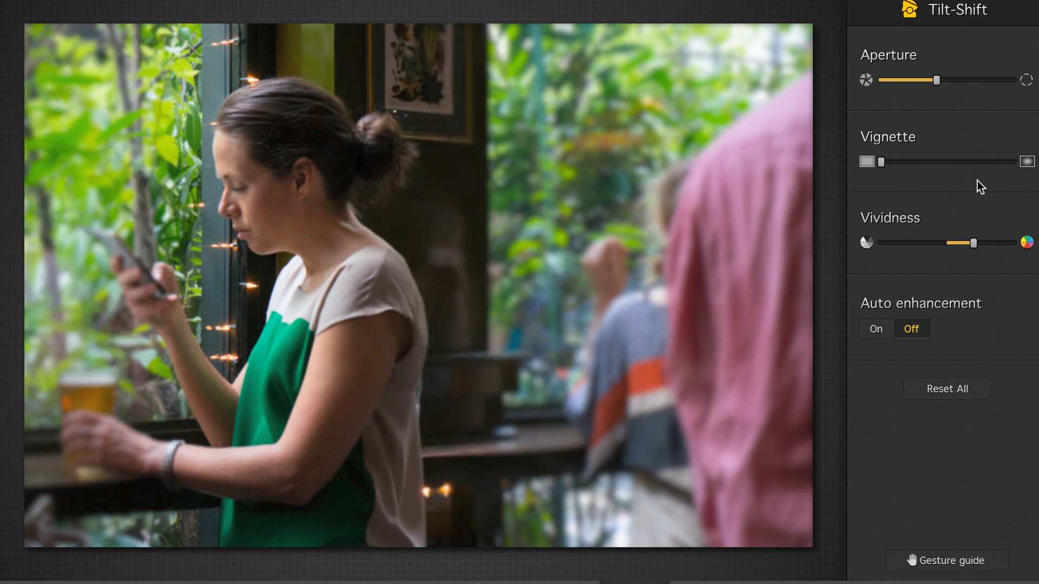
pyautogui.moveTo(879, 160); pyautogui.dragTo(907, 162)
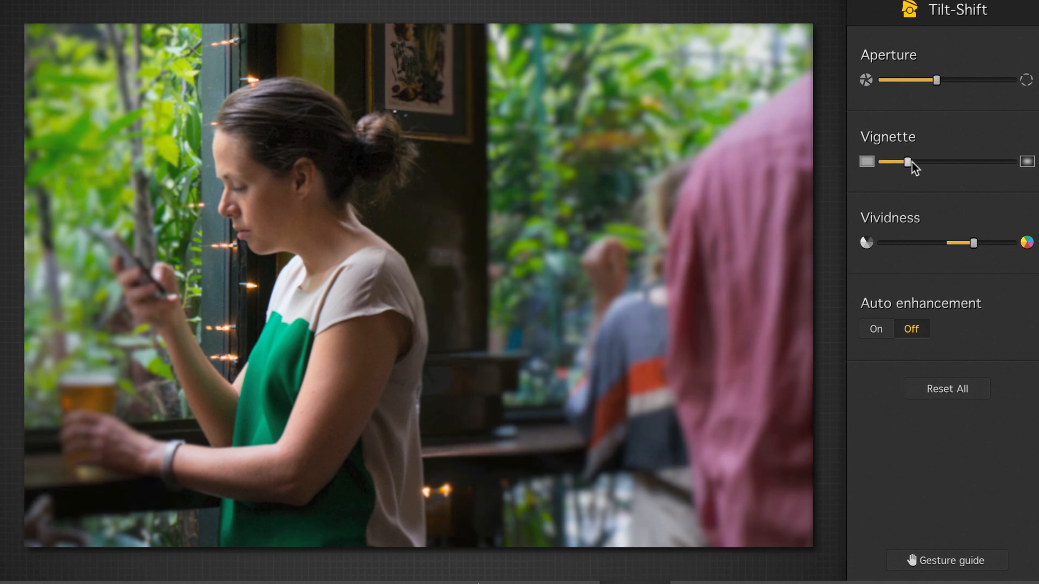
pyautogui.moveTo(414, 283); pyautogui.dragTo(387, 283)
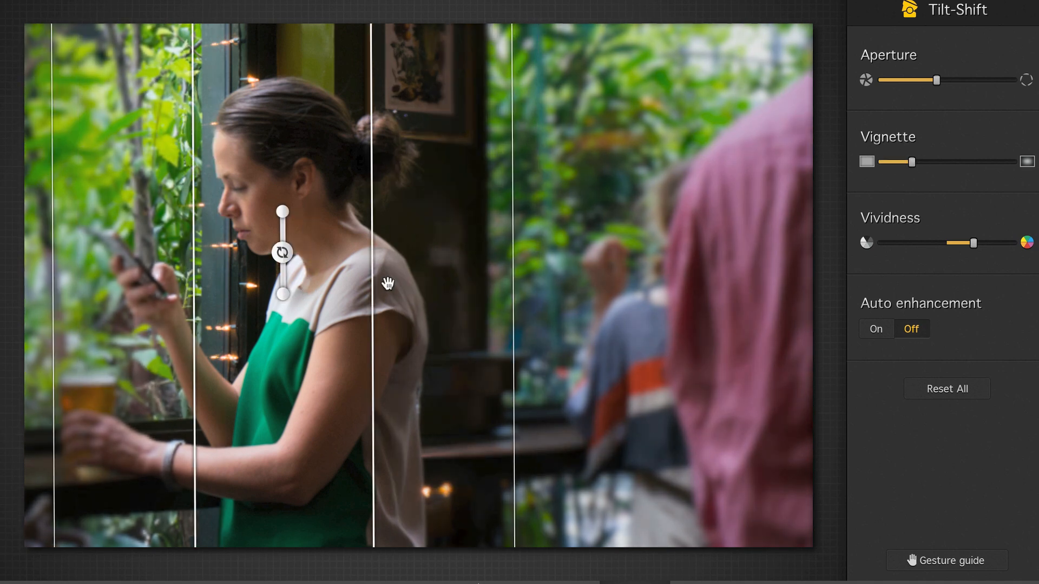
# Rotate the Tilt-Shift focus band diagonally across the woman's face and beer glass, and set the vignette to about 40% of its range
pyautogui.scroll(1, 345, 225)
pyautogui.scroll(2, 293, 165)
pyautogui.scroll(3, 293, 164)
pyautogui.scroll(-1, 293, 165)
pyautogui.moveTo(292, 165); pyautogui.dragTo(275, 138)
pyautogui.scroll(4, 289, 154)
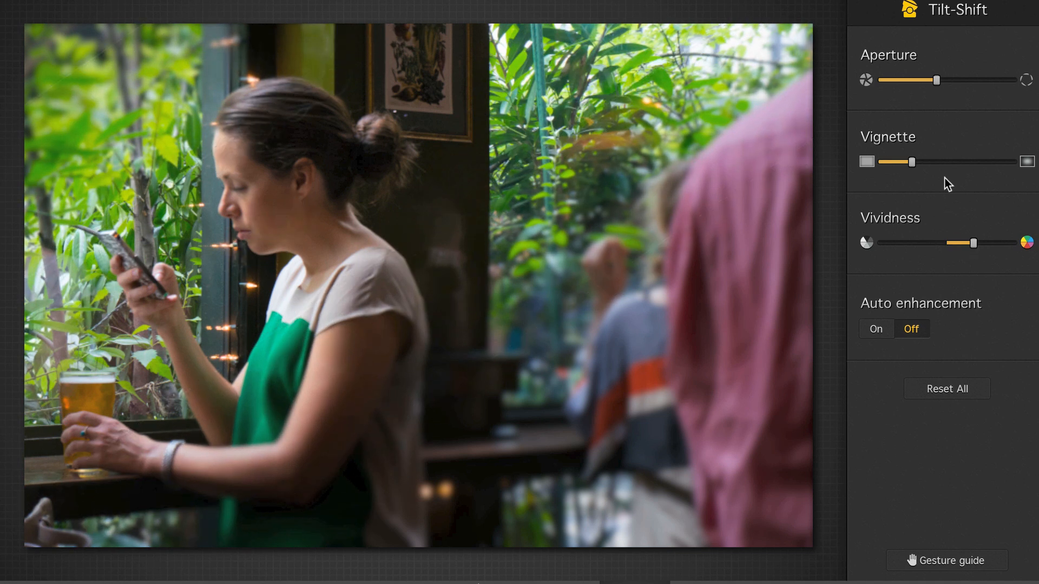
pyautogui.moveTo(913, 160); pyautogui.dragTo(935, 159)
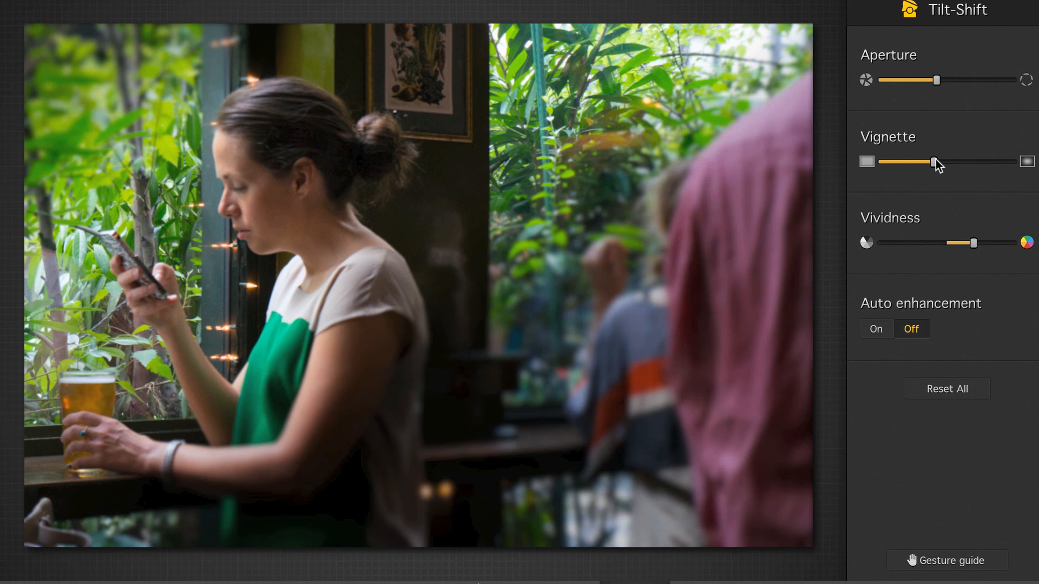
# Quit Focus 2 without saving the changes to the photo of the woman with the phone
pyautogui.press('super+q')
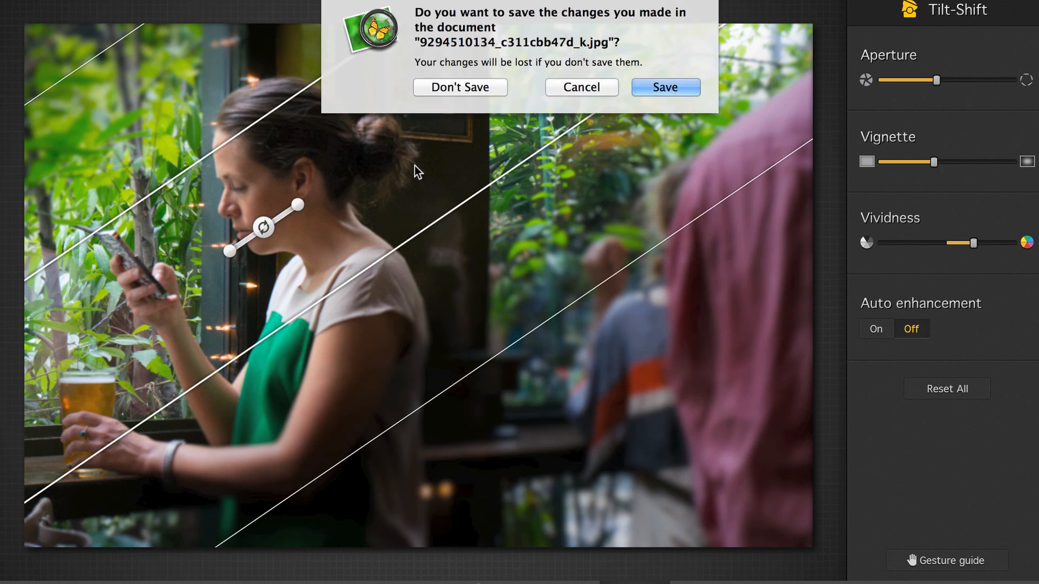
pyautogui.click(490, 86)
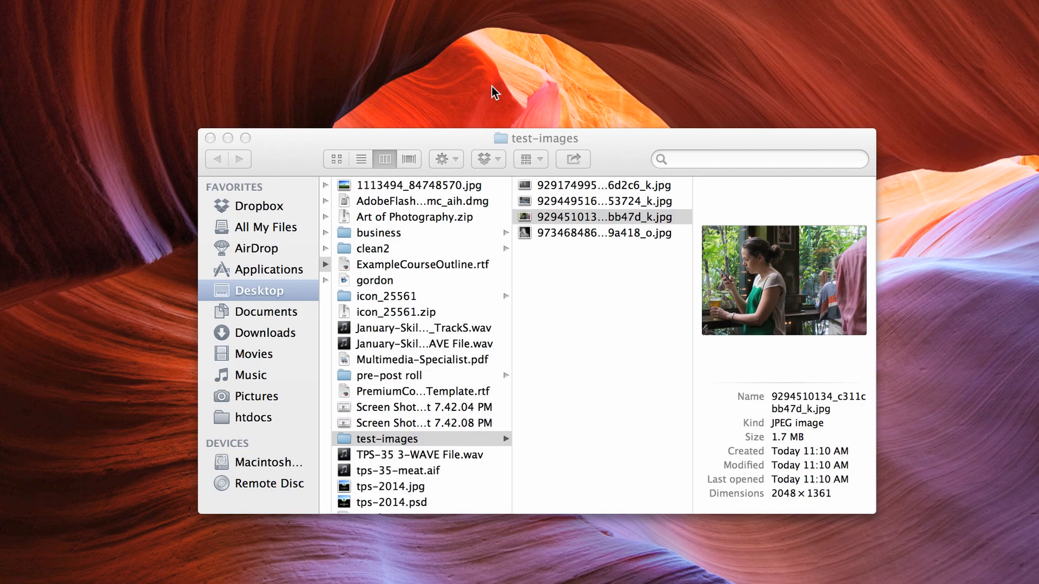
pyautogui.click(582, 232)
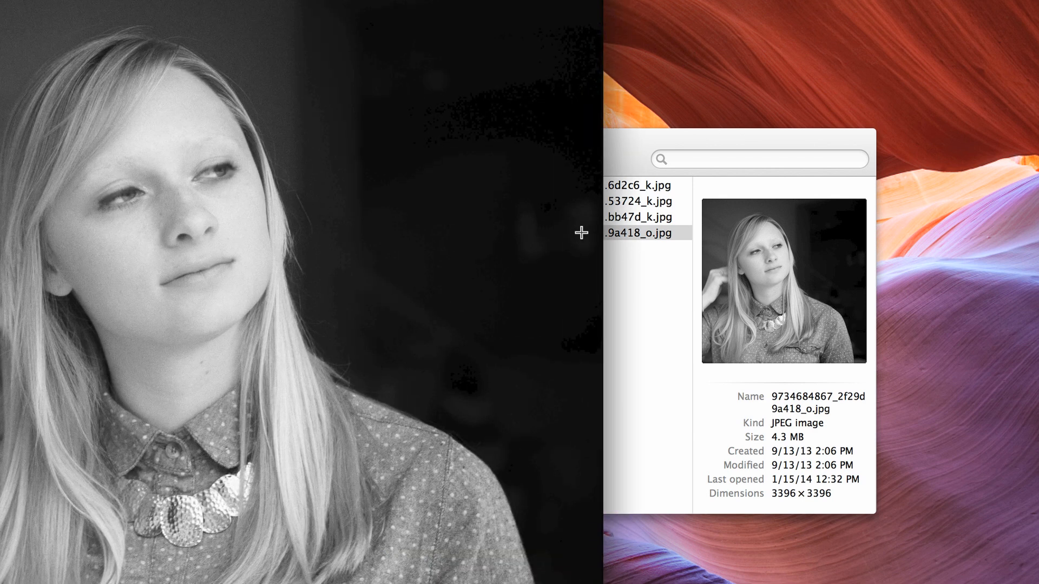
pyautogui.press('super+q')
pyautogui.press('super+Tab')
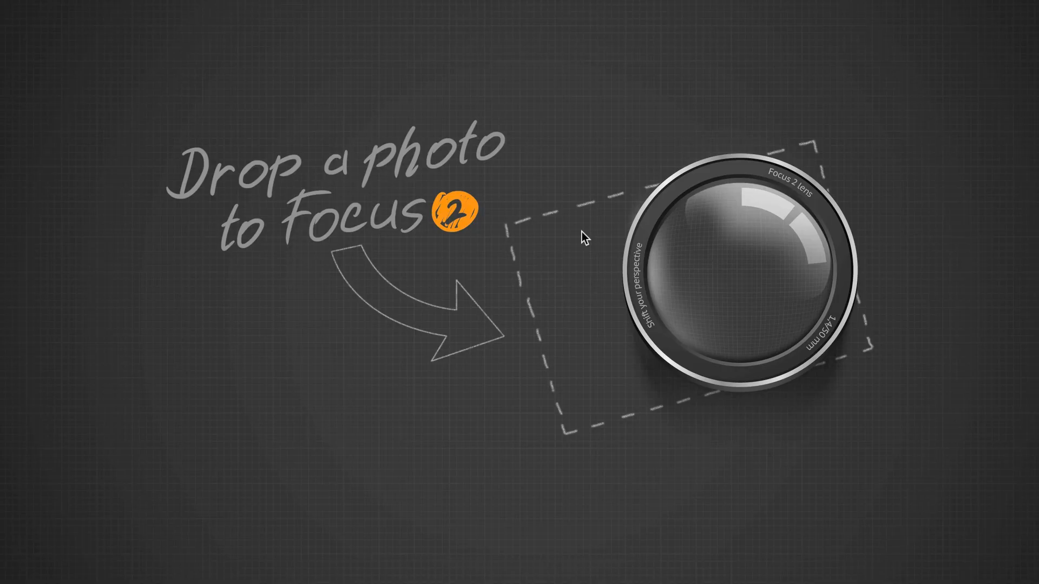
pyautogui.press('super+Tab')
pyautogui.moveTo(583, 231); pyautogui.dragTo(501, 98)
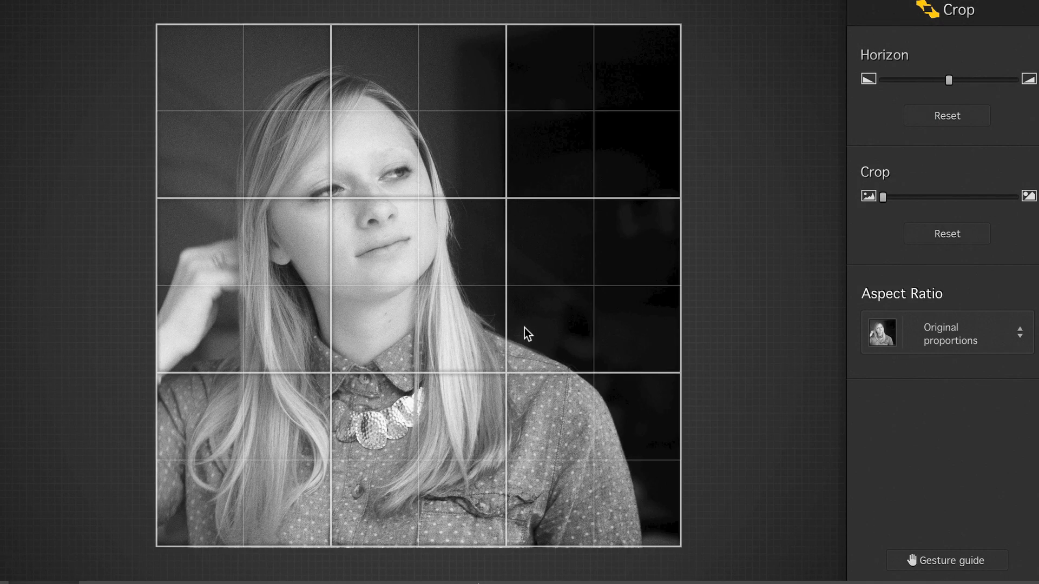
# Crop the black-and-white photo tightly around the woman's face and raised hand, with the crop amount close to its maximum
pyautogui.scroll(10, 524, 327)
pyautogui.scroll(-2, 524, 328)
pyautogui.moveTo(419, 260); pyautogui.dragTo(631, 365)
pyautogui.scroll(2, 475, 357)
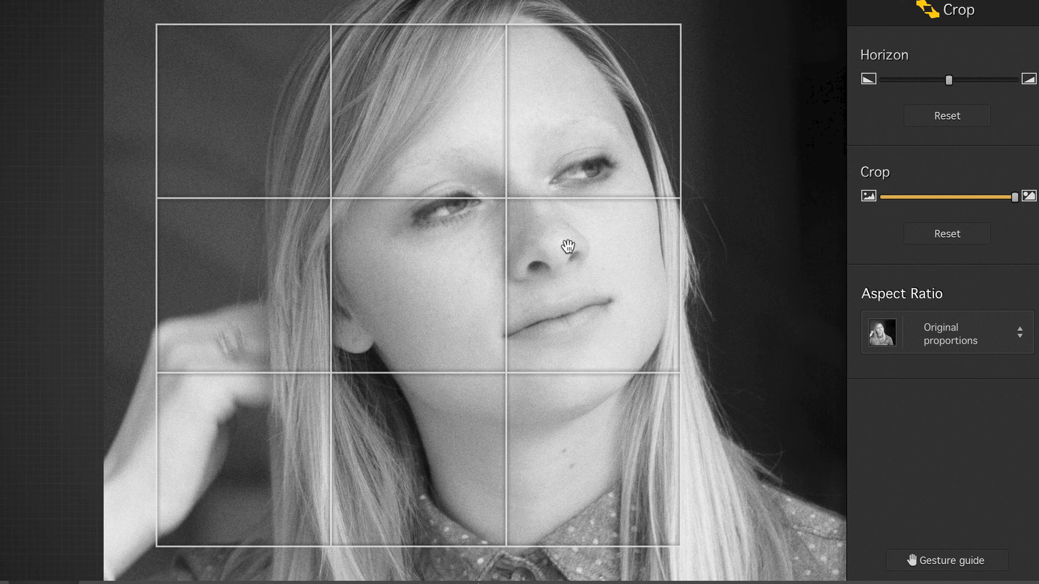
pyautogui.moveTo(567, 247); pyautogui.dragTo(601, 225)
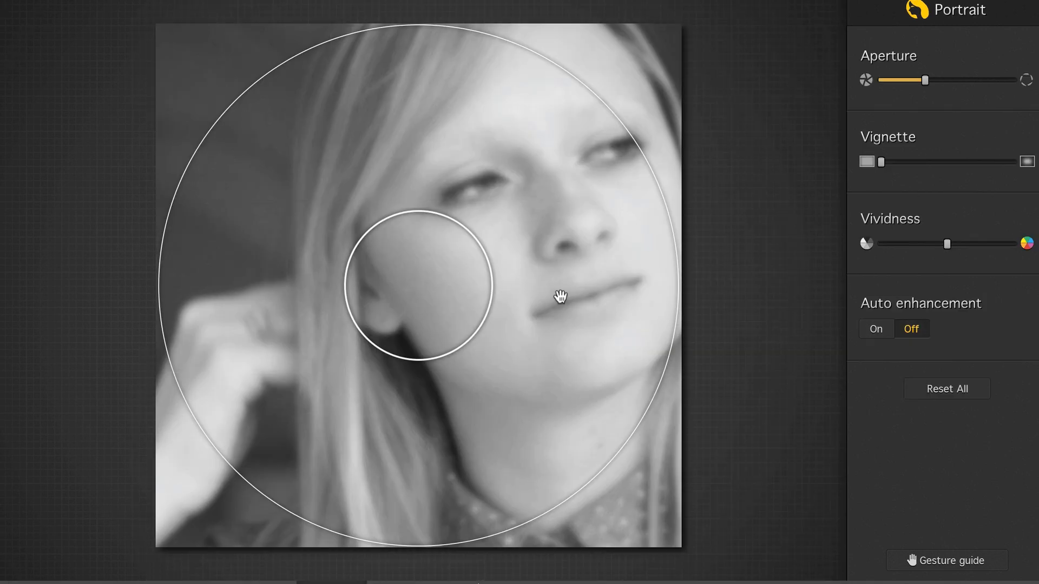
# Apply Portrait focus centered on the woman's nose, with aperture at about three quarters and vignette at just over a quarter
pyautogui.moveTo(424, 290); pyautogui.dragTo(586, 201)
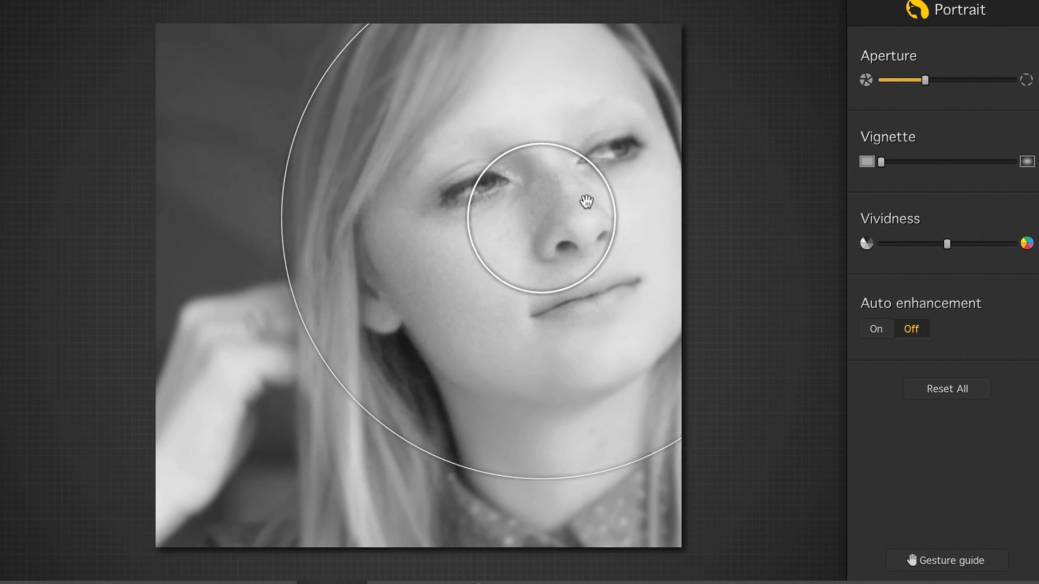
pyautogui.moveTo(924, 85); pyautogui.dragTo(981, 86)
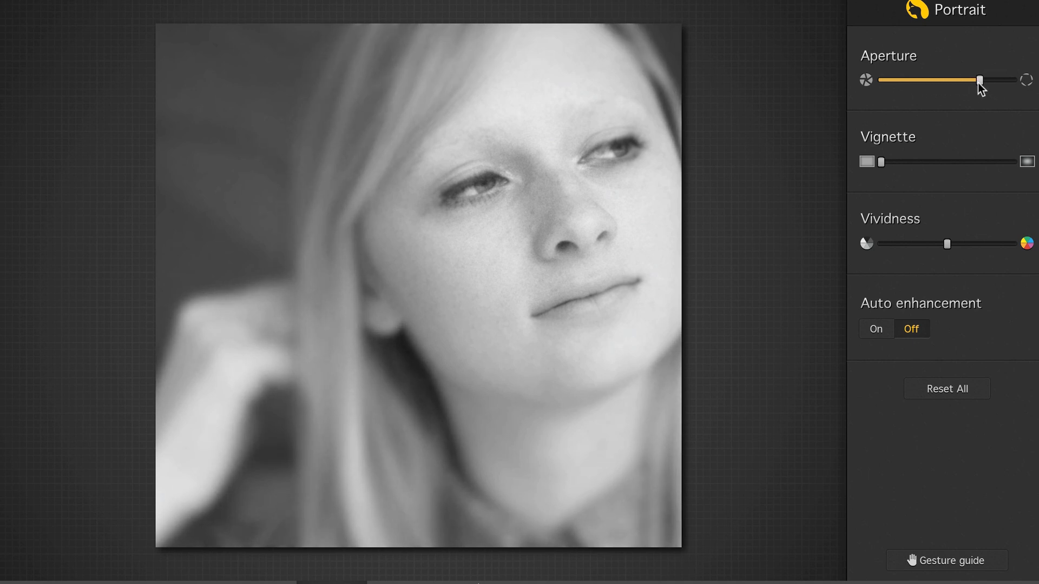
pyautogui.moveTo(638, 211); pyautogui.dragTo(597, 190)
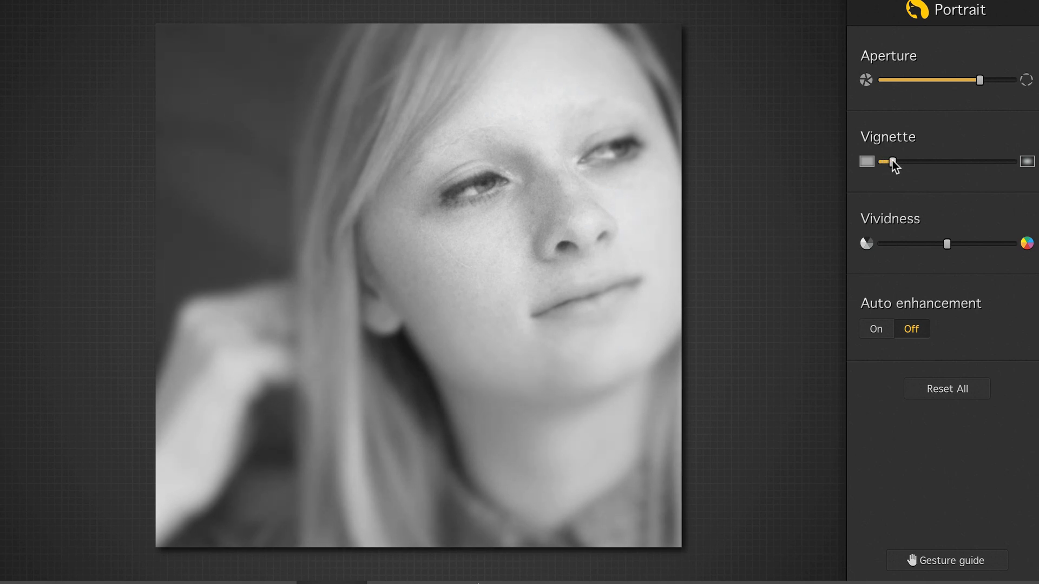
pyautogui.moveTo(892, 160); pyautogui.dragTo(904, 160)
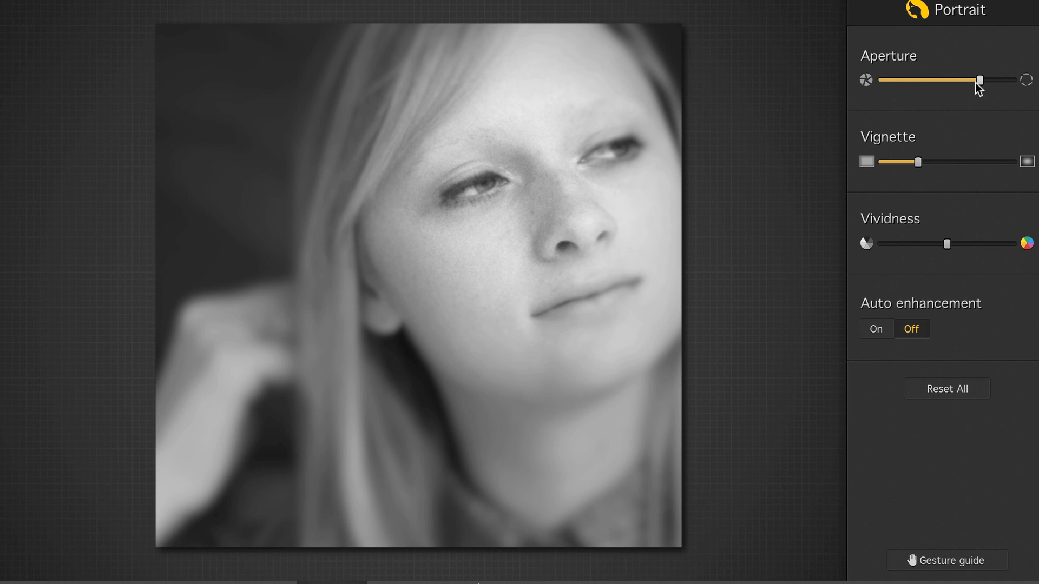
# Reduce the Portrait aperture to about 60% and enlarge the focus circle around the woman's eyes, nose and mouth
pyautogui.moveTo(639, 188); pyautogui.dragTo(645, 209)
pyautogui.scroll(5, 543, 202)
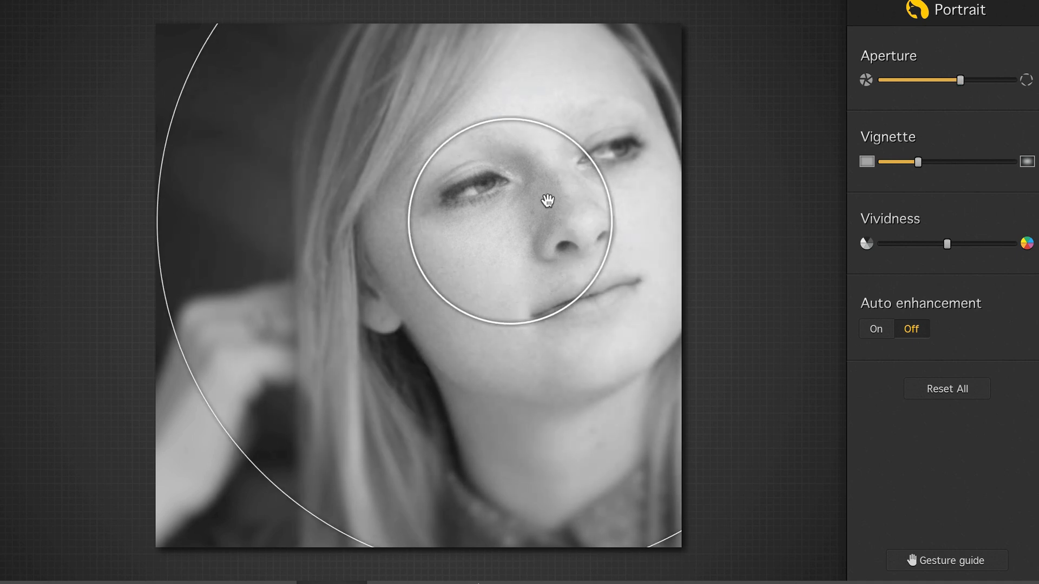
pyautogui.moveTo(541, 202); pyautogui.dragTo(580, 202)
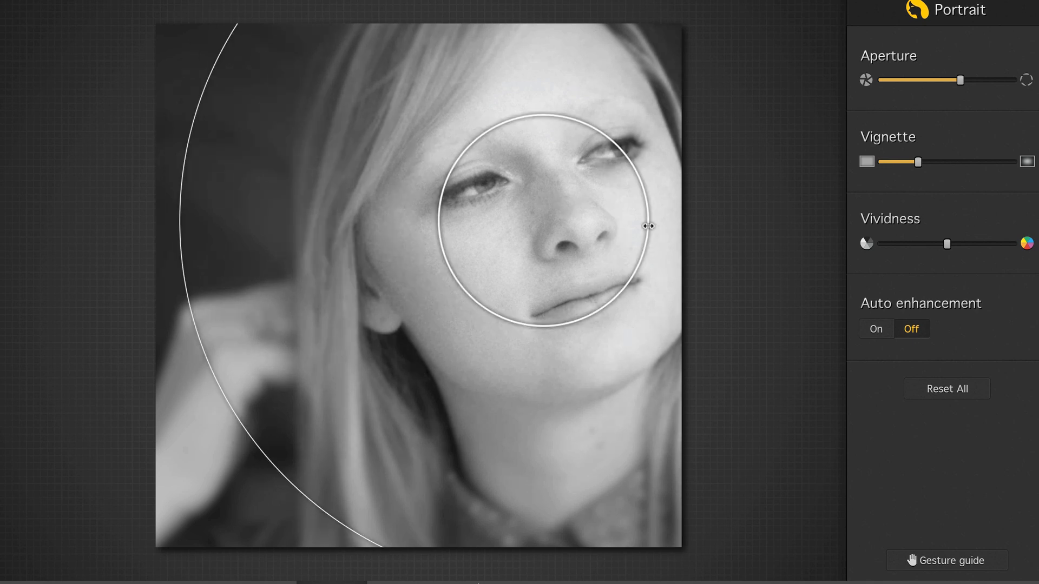
pyautogui.moveTo(651, 225); pyautogui.dragTo(574, 235)
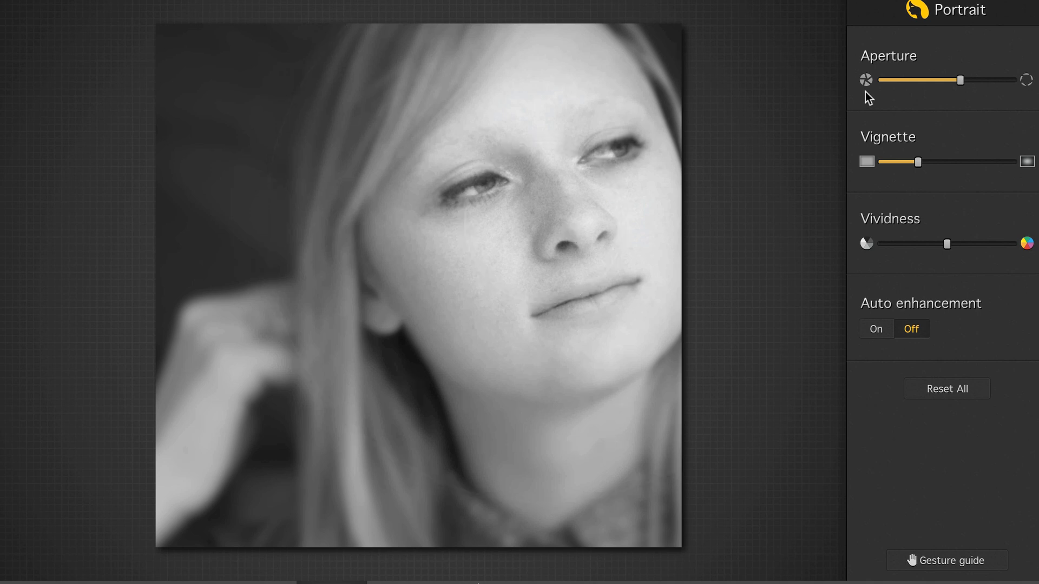
# Compare the blurred portrait with the original and nudge the focus area slightly upward on the face
pyautogui.press('space')
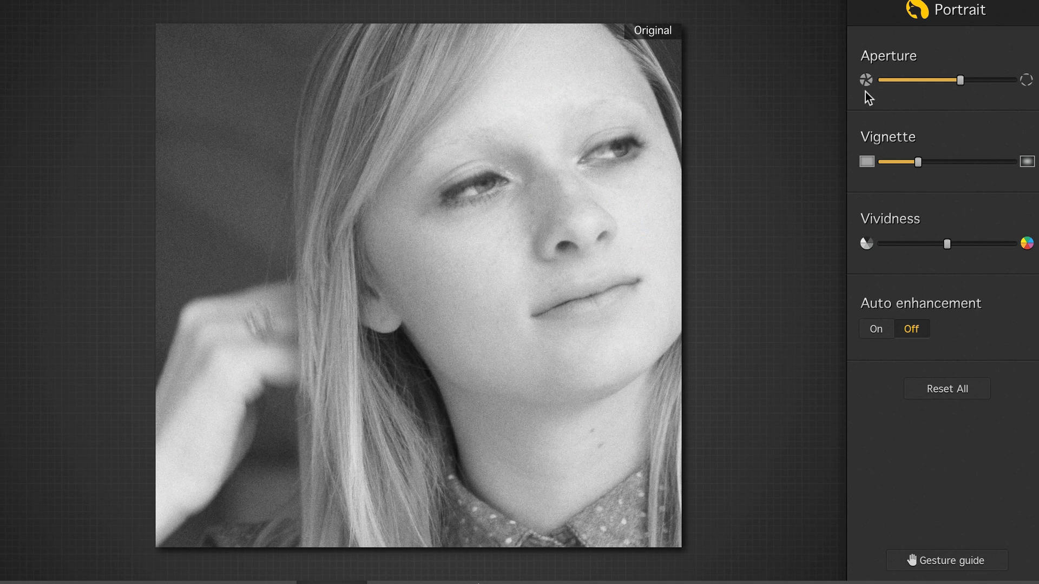
pyautogui.press('space')
pyautogui.moveTo(582, 165); pyautogui.dragTo(583, 153)
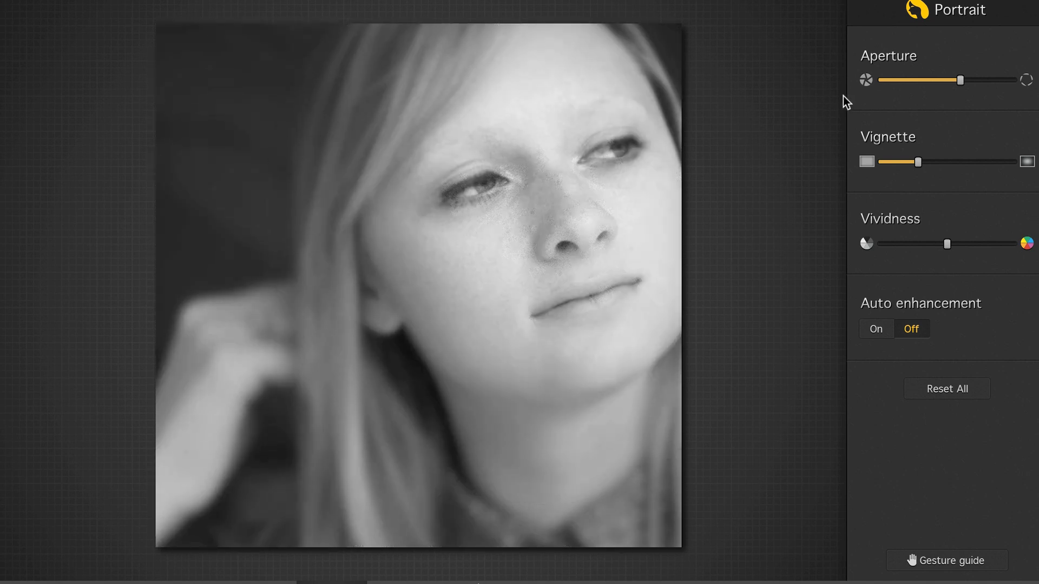
pyautogui.press('space')
pyautogui.press('space')
# Set the Portrait vignette to nearly four fifths and aperture to about 30%, shifting the focus area toward the woman's hair
pyautogui.moveTo(917, 163); pyautogui.dragTo(984, 162)
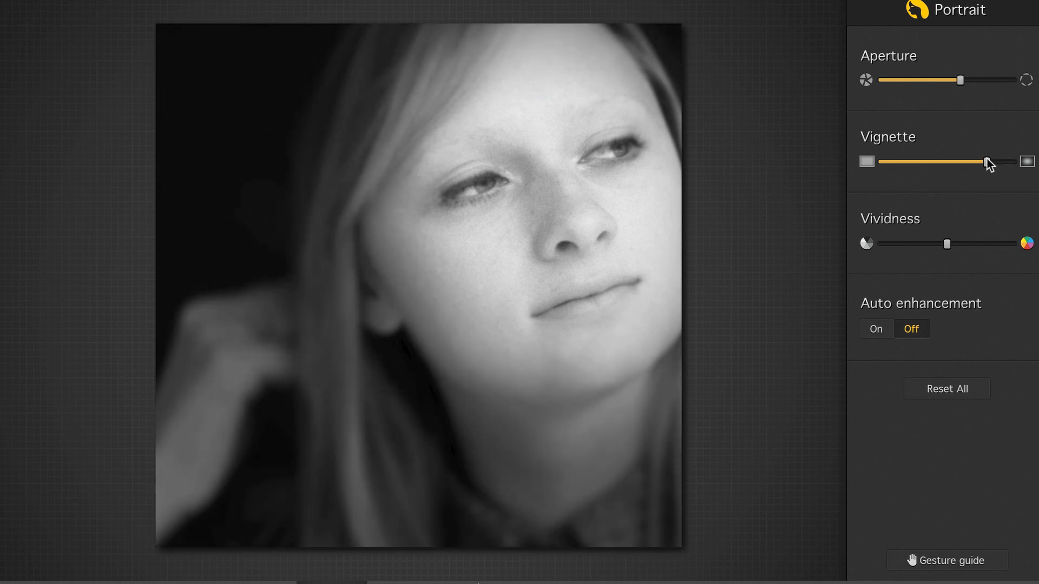
pyautogui.moveTo(598, 222); pyautogui.dragTo(540, 200)
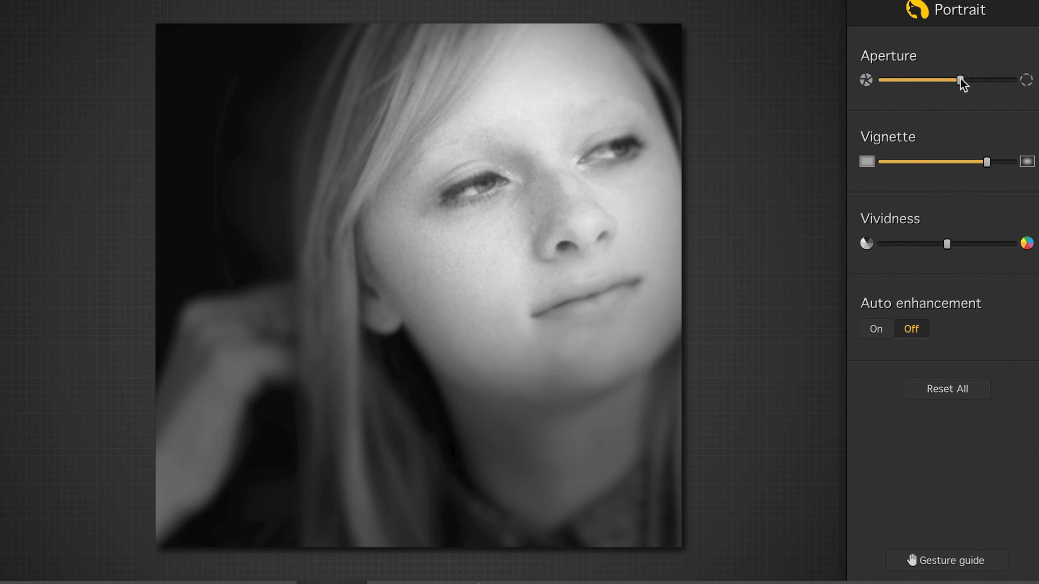
pyautogui.moveTo(942, 82); pyautogui.dragTo(918, 82)
# Compare the heavily vignetted portrait with the original photo
pyautogui.press('space')
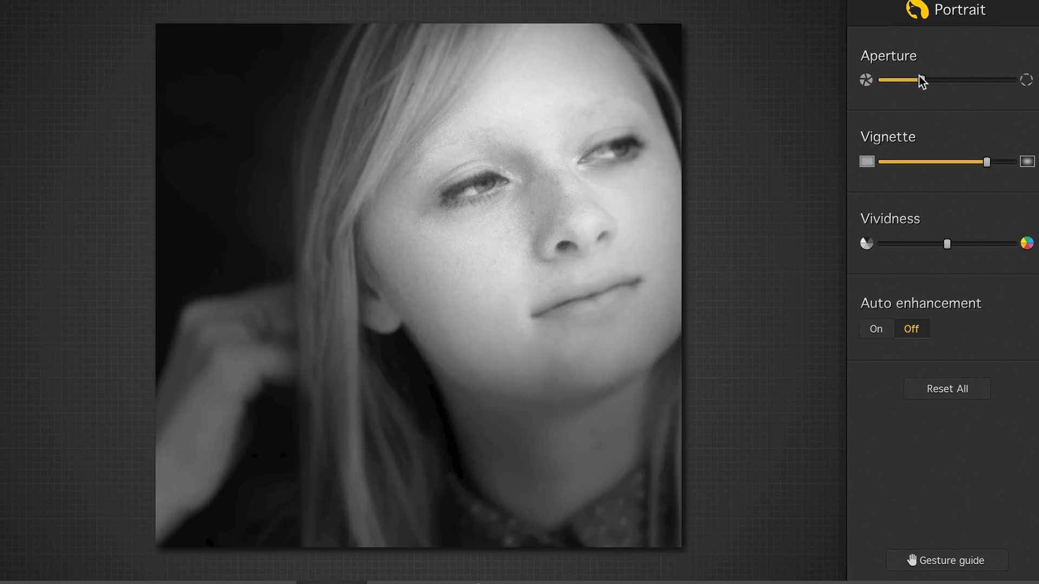
pyautogui.press('space')
pyautogui.press('space')
pyautogui.press('space')
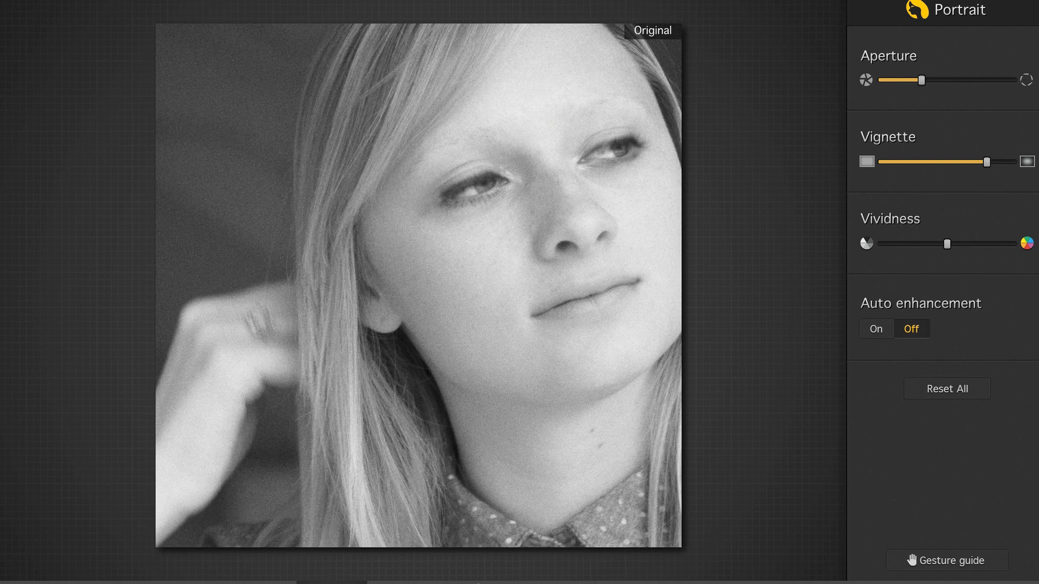
# Switch to the Macro effect, place its focus circle over the woman's cheek and nose, and set the vignette to about 40%
pyautogui.click(561, 583)
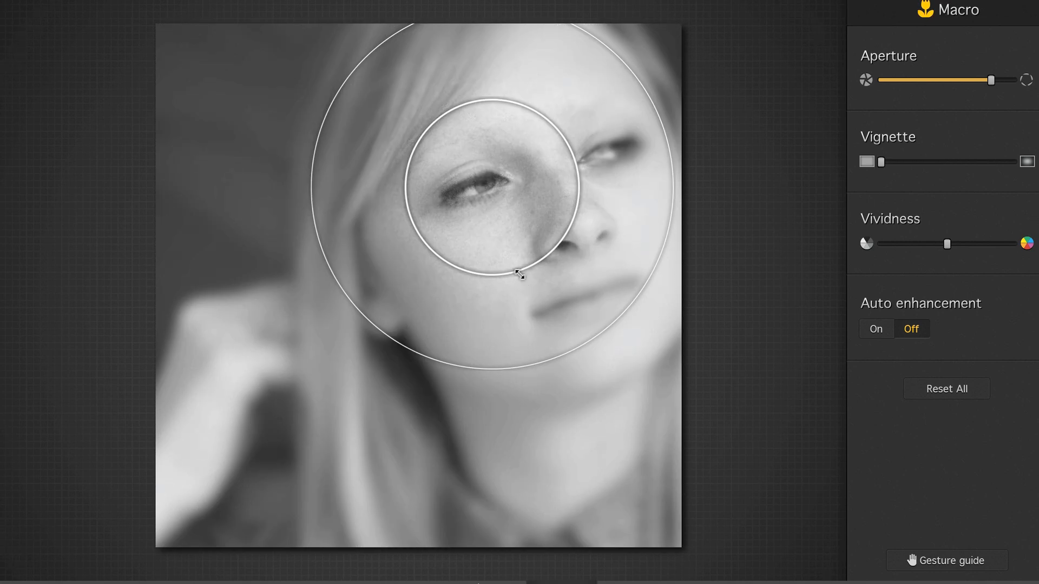
pyautogui.moveTo(512, 241); pyautogui.dragTo(529, 294)
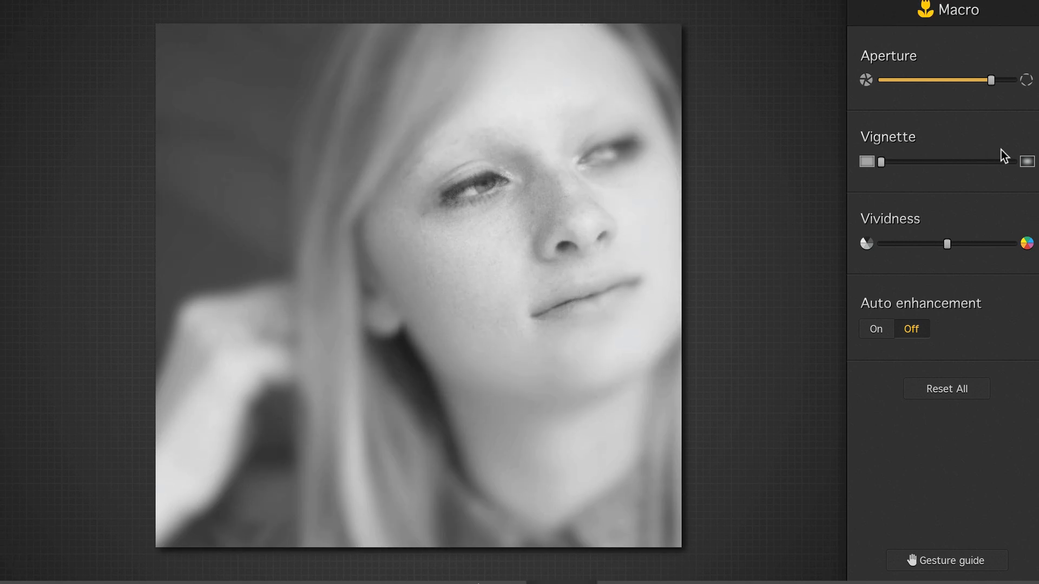
pyautogui.moveTo(882, 163); pyautogui.dragTo(936, 164)
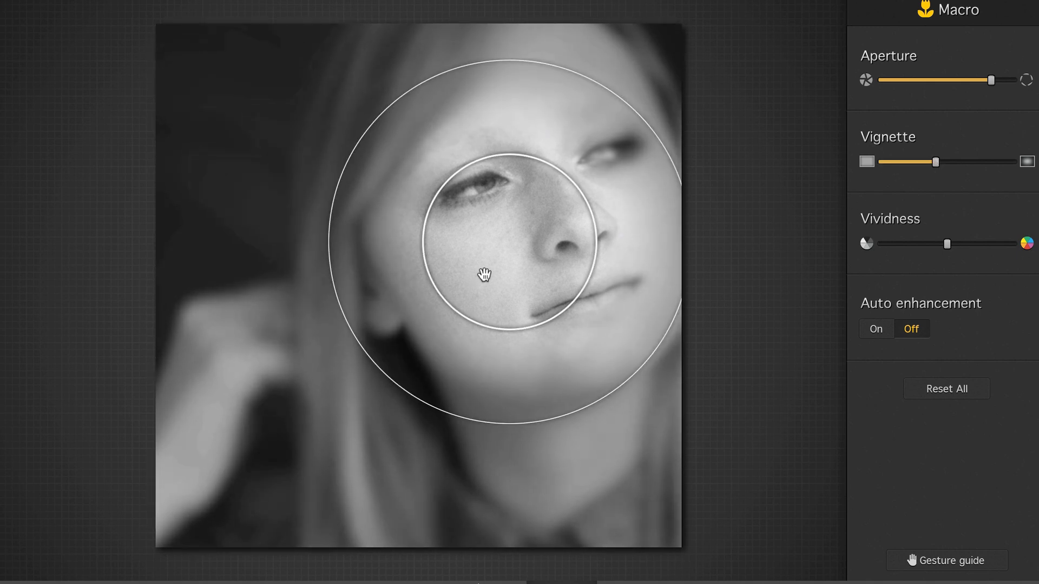
# Set the Macro aperture to about a third of its range and move the focus circle down onto the woman's cheek and jaw
pyautogui.moveTo(483, 276); pyautogui.dragTo(496, 250)
pyautogui.moveTo(985, 80); pyautogui.dragTo(923, 80)
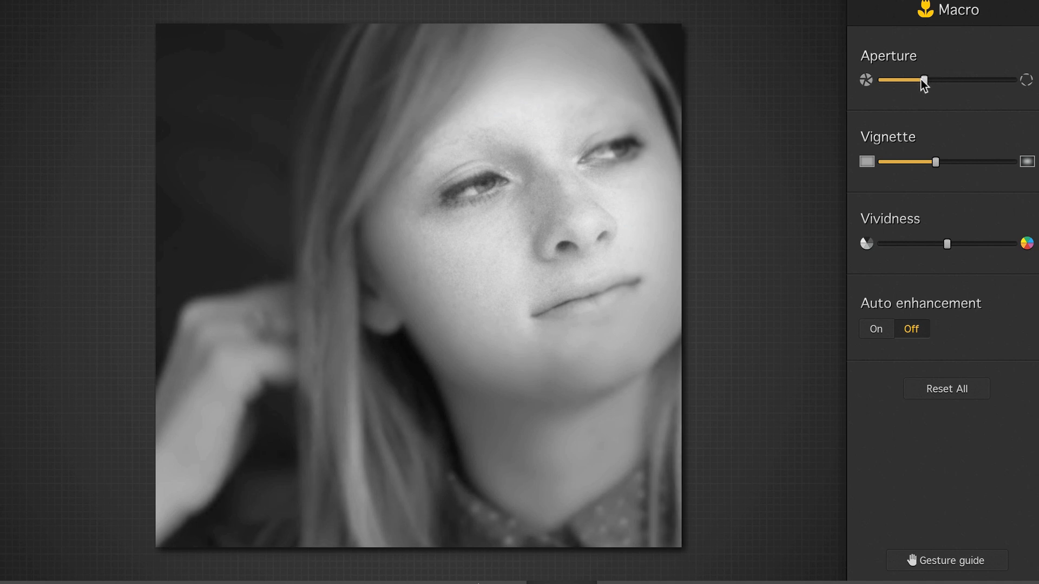
pyautogui.moveTo(528, 299); pyautogui.dragTo(475, 396)
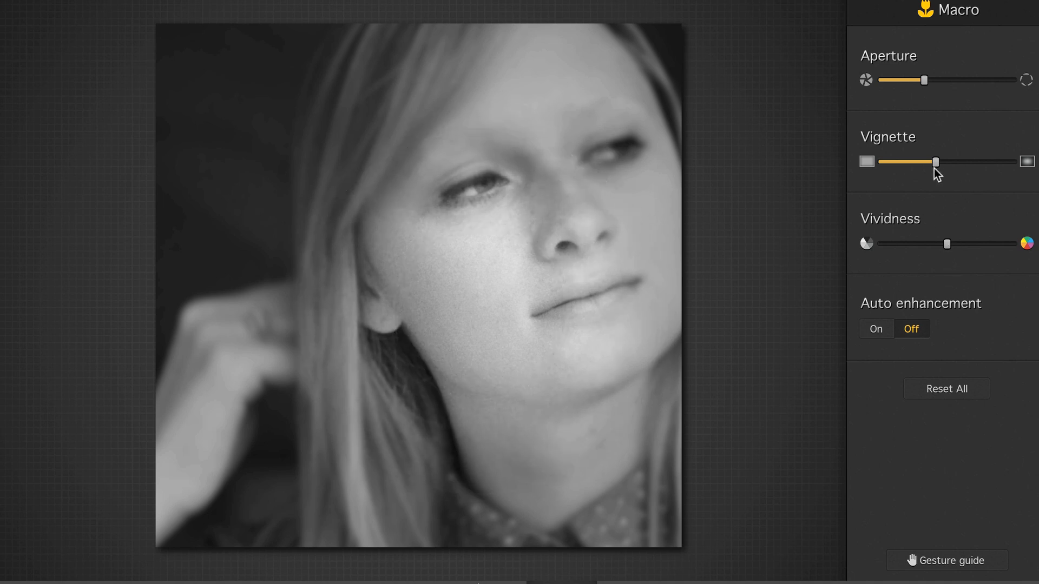
# Raise the Macro vignette to about half of its range and try a lower aperture
pyautogui.moveTo(936, 160); pyautogui.dragTo(951, 154)
pyautogui.moveTo(925, 82); pyautogui.dragTo(893, 80)
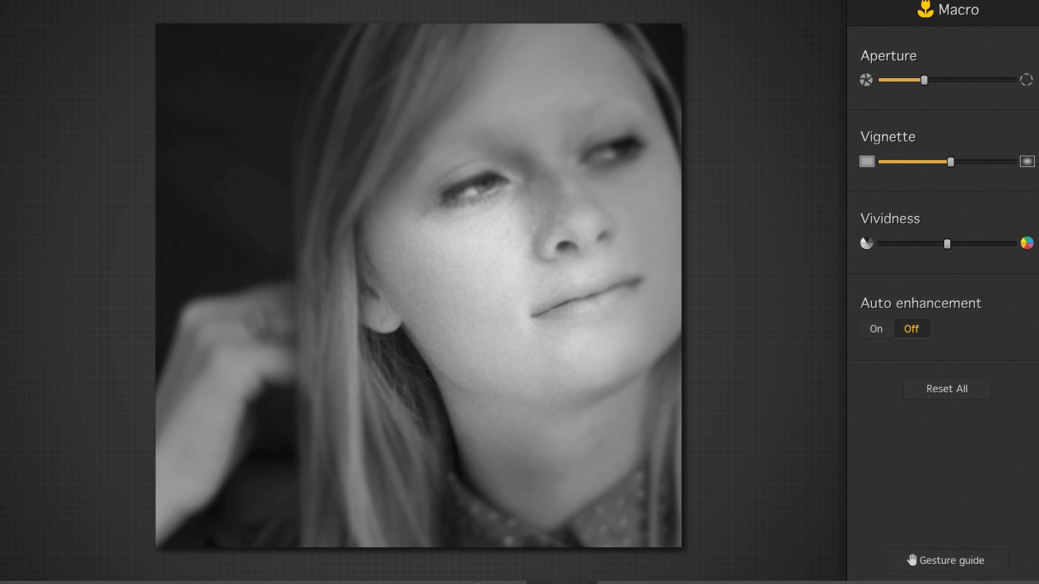
# Switch to the Custom effect, try a soft focus stroke over the woman's eyes and nose, and undo that stroke
pyautogui.click(707, 583)
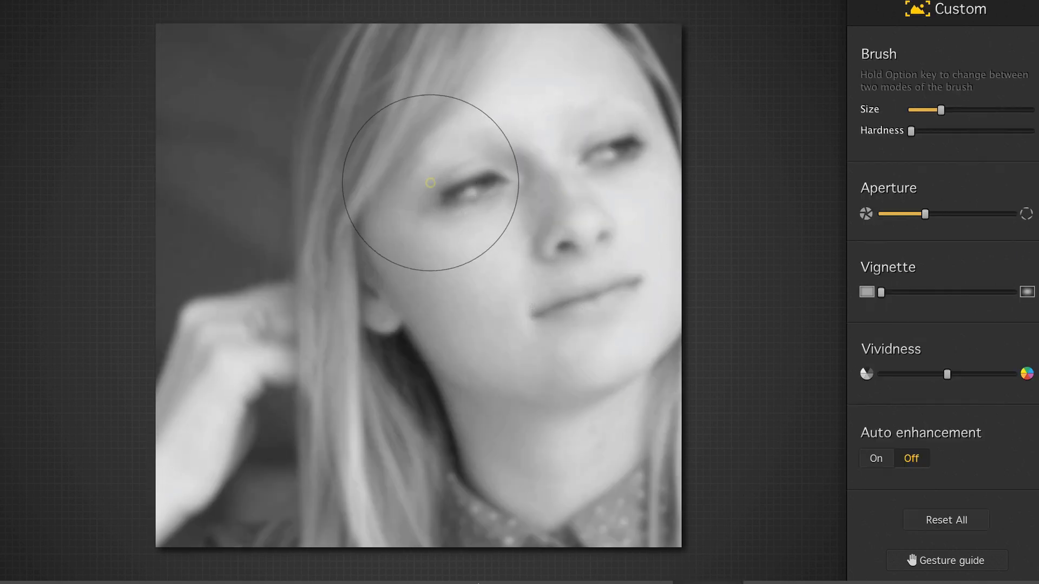
pyautogui.moveTo(420, 195)
pyautogui.mouseDown()
pyautogui.moveTo(422, 186)
pyautogui.moveTo(589, 243)
pyautogui.moveTo(613, 166)
pyautogui.moveTo(348, 225)
pyautogui.moveTo(359, 250)
pyautogui.moveTo(547, 262)
pyautogui.moveTo(530, 257)
pyautogui.mouseUp()
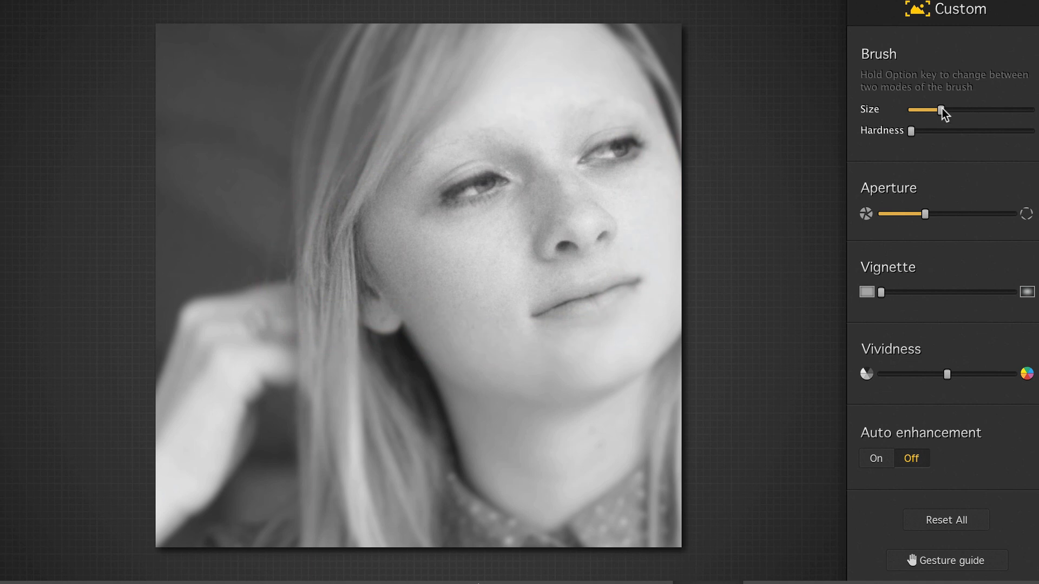
pyautogui.press('super+z')
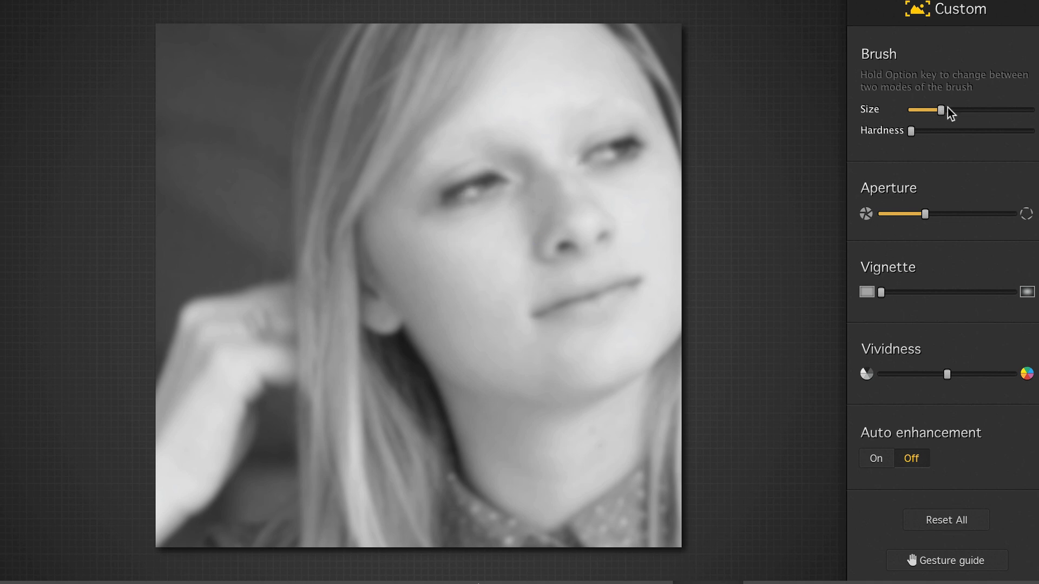
# Reduce the brush size to under a tenth, raise its hardness to about 80%, and paint focus over the woman's eyes and nose
pyautogui.moveTo(940, 107); pyautogui.dragTo(918, 109)
pyautogui.moveTo(911, 131)
pyautogui.mouseDown()
pyautogui.moveTo(1022, 132)
pyautogui.moveTo(1007, 131)
pyautogui.mouseUp()
pyautogui.moveTo(415, 216)
pyautogui.mouseDown()
pyautogui.moveTo(621, 158)
pyautogui.moveTo(420, 201)
pyautogui.mouseUp()
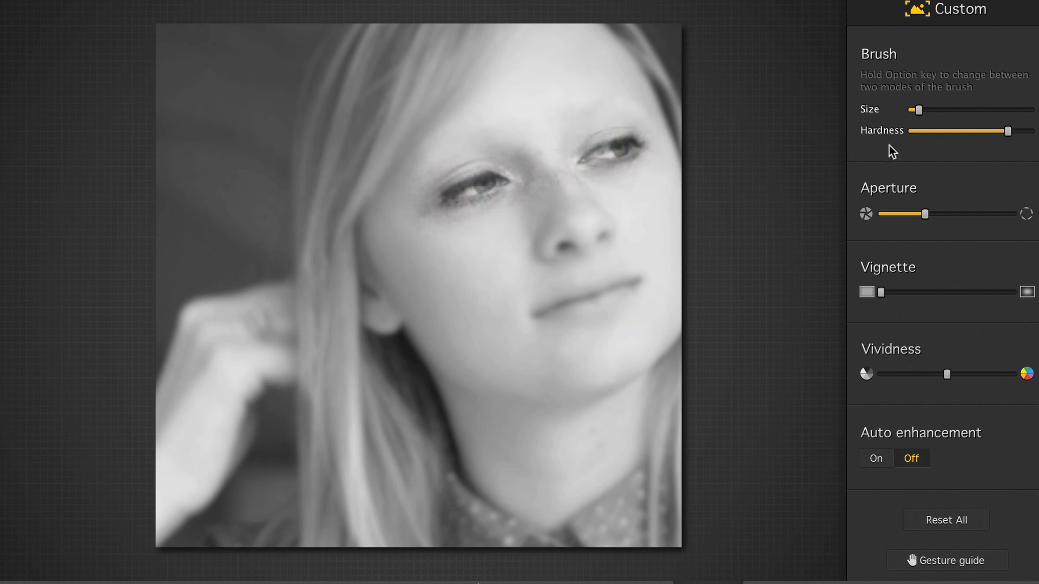
pyautogui.moveTo(422, 220)
pyautogui.mouseDown()
pyautogui.moveTo(557, 219)
pyautogui.moveTo(505, 260)
pyautogui.moveTo(533, 232)
pyautogui.moveTo(513, 233)
pyautogui.mouseUp()
# Try the Custom effect with aperture at about 15% and vignette at about 40%, and reset all adjustments
pyautogui.moveTo(921, 215); pyautogui.dragTo(905, 216)
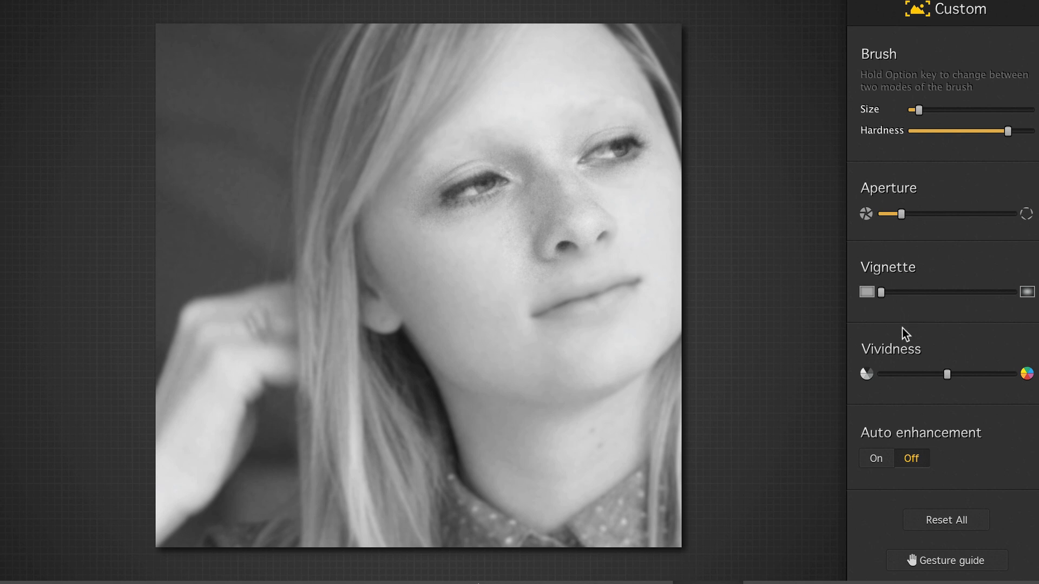
pyautogui.moveTo(881, 292); pyautogui.dragTo(952, 291)
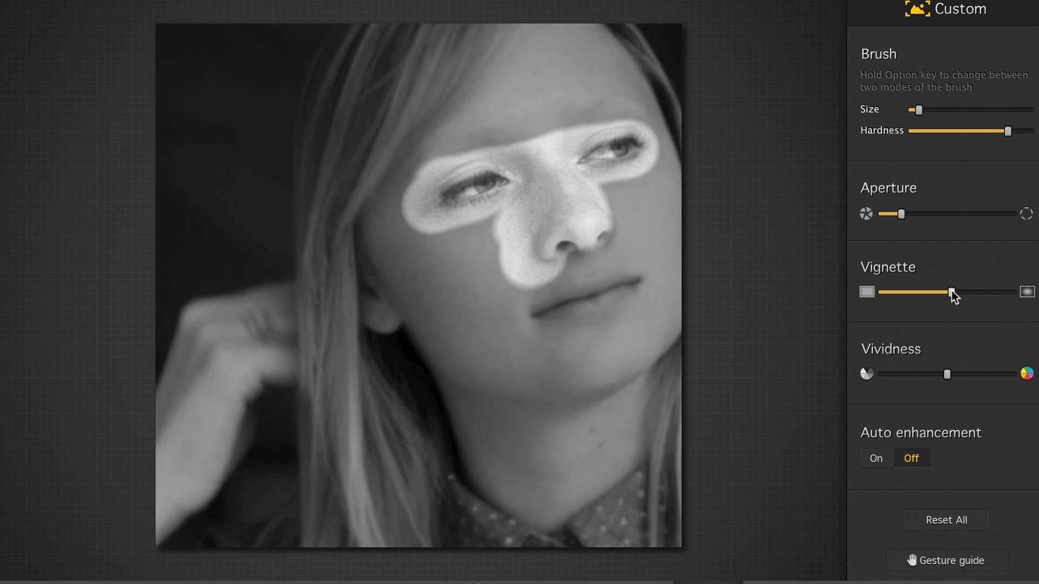
pyautogui.moveTo(951, 290); pyautogui.dragTo(933, 292)
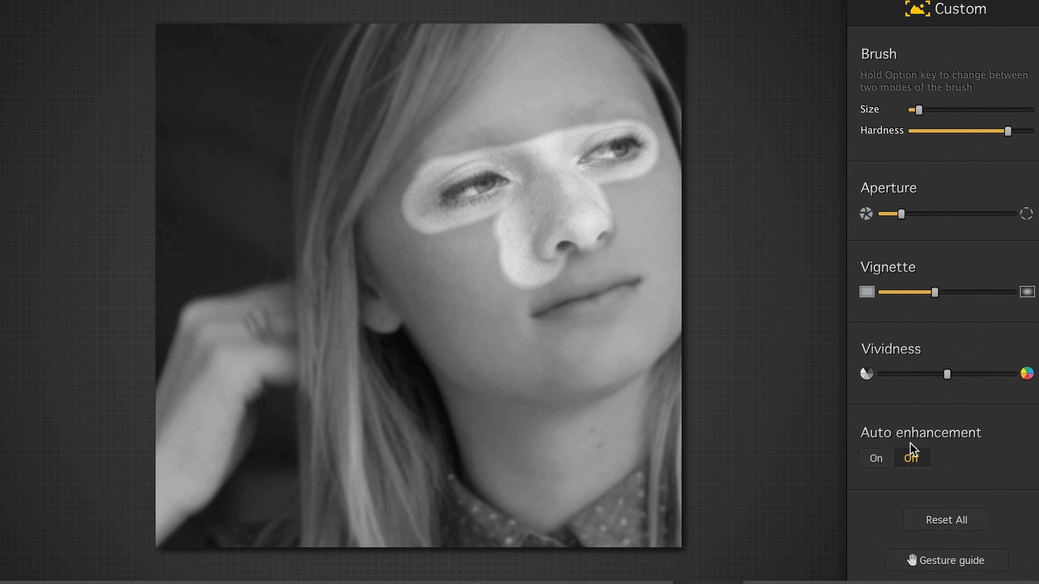
pyautogui.click(937, 521)
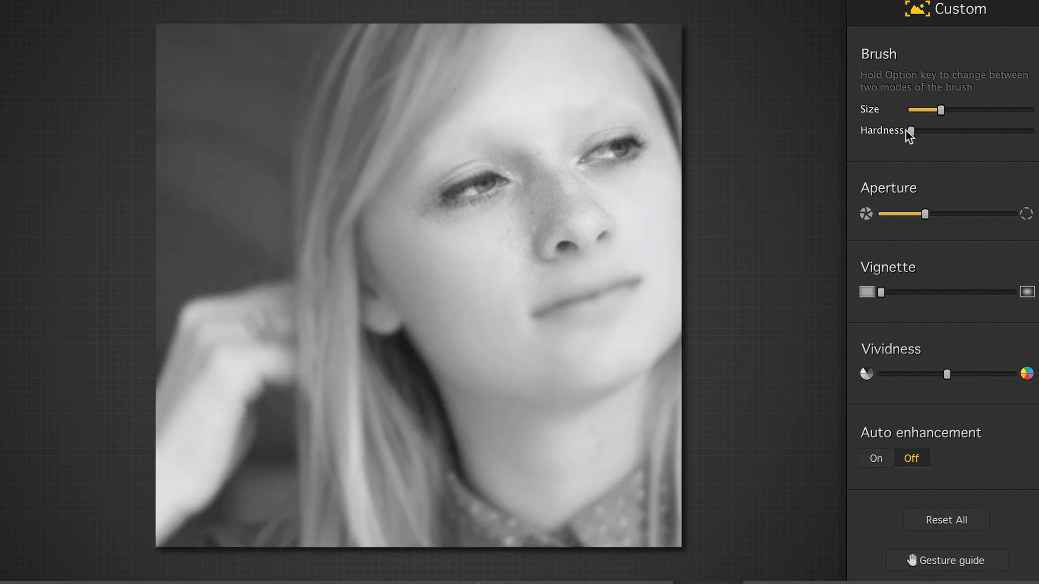
# Brush soft focus across both eyes, preview the painted area with a vignette of about a quarter, and reset all adjustments
pyautogui.moveTo(423, 190)
pyautogui.mouseDown()
pyautogui.moveTo(492, 180)
pyautogui.moveTo(567, 206)
pyautogui.moveTo(563, 151)
pyautogui.moveTo(587, 163)
pyautogui.moveTo(615, 145)
pyautogui.moveTo(612, 165)
pyautogui.mouseUp()
pyautogui.moveTo(881, 292); pyautogui.dragTo(913, 292)
pyautogui.click(932, 516)
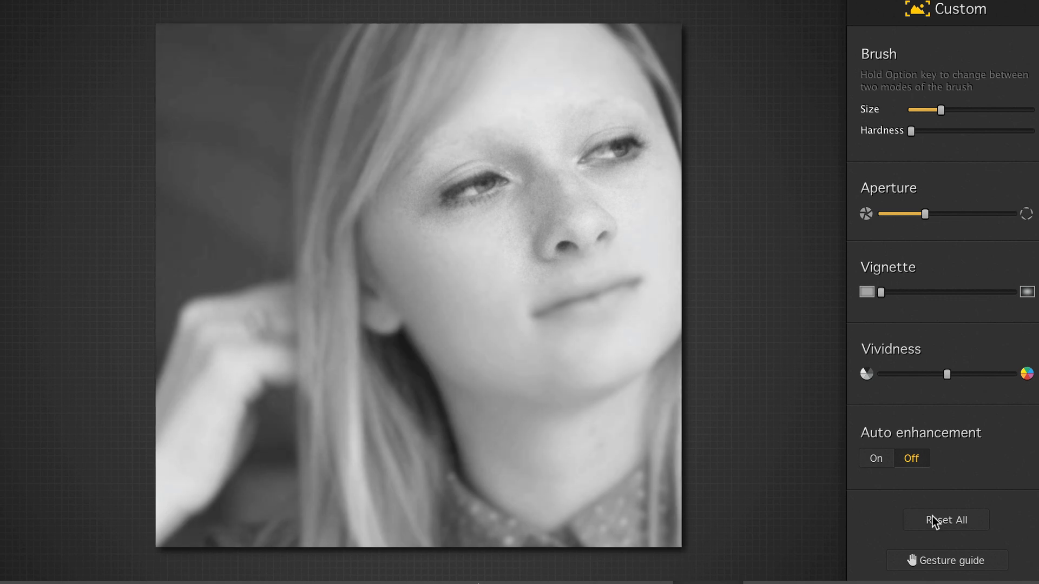